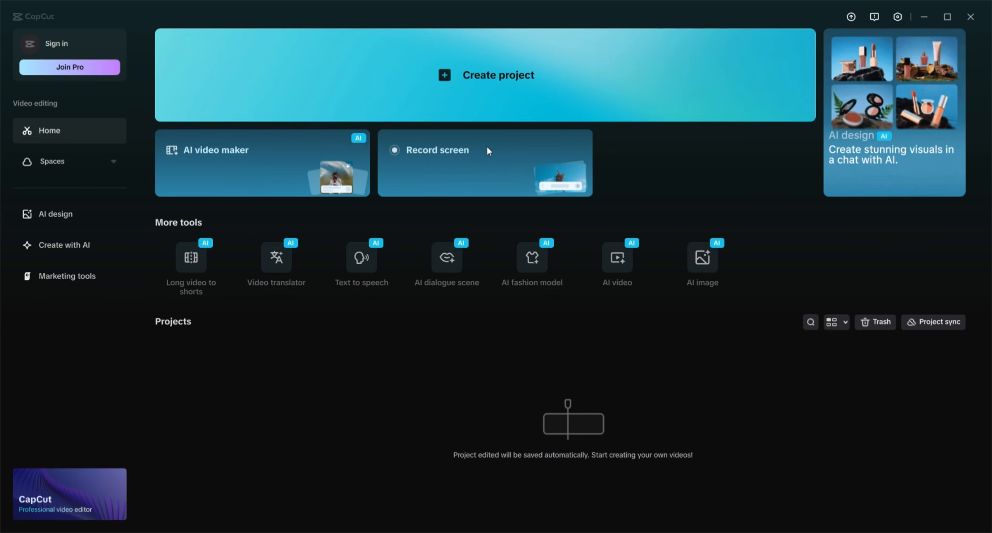
- Open the AI design workspace for creating visuals in a chat with AI
left_click(896, 146)
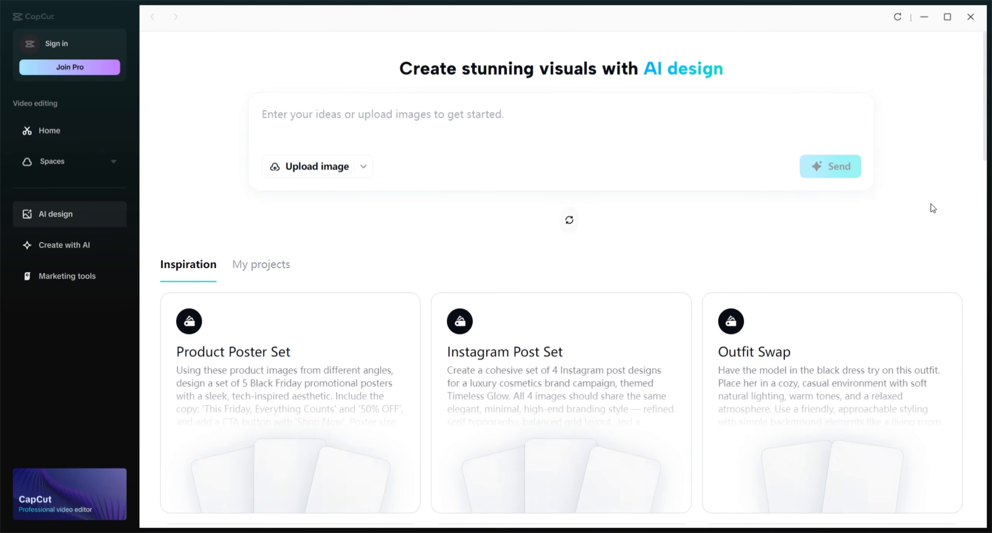
- Examine the example design prompts in the Inspiration gallery, then return to the prompt box
scroll(931, 205, "down", 3)
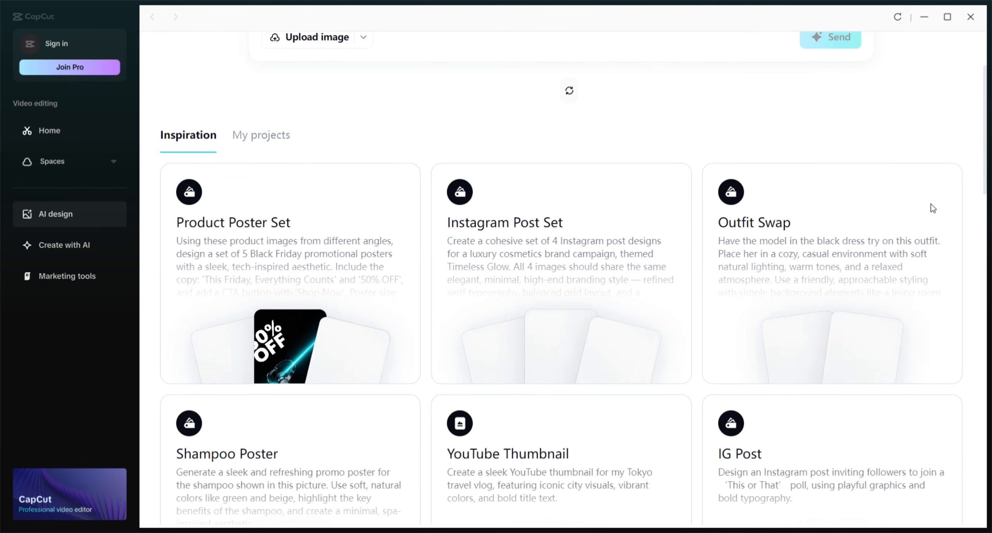
scroll(931, 204, "up", 2)
scroll(931, 204, "down", 3)
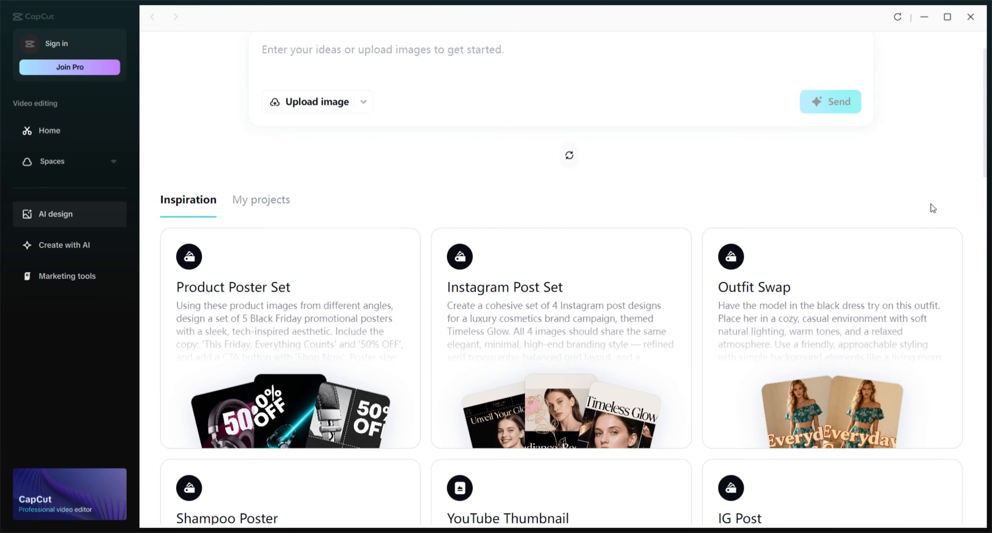
scroll(932, 204, "down", 6)
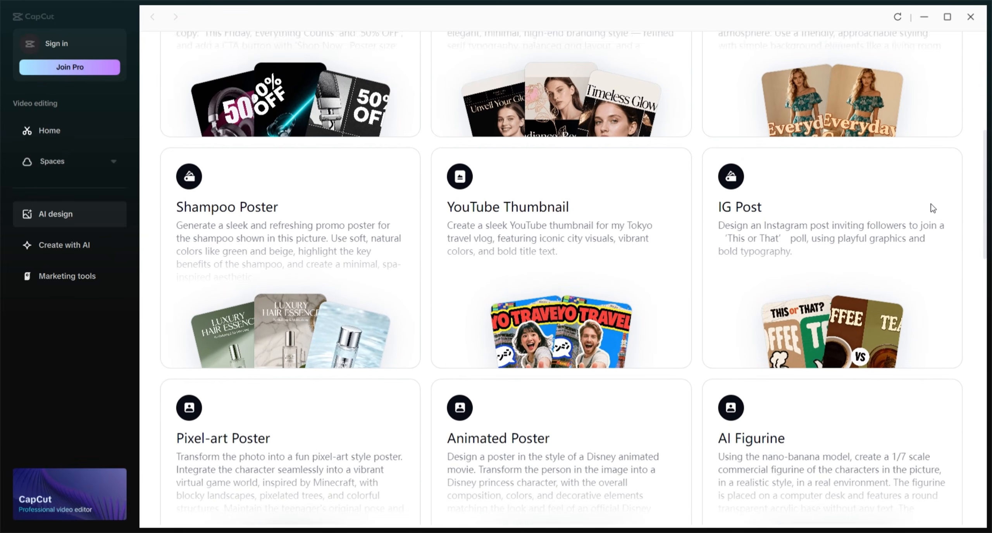
scroll(931, 204, "down", 6)
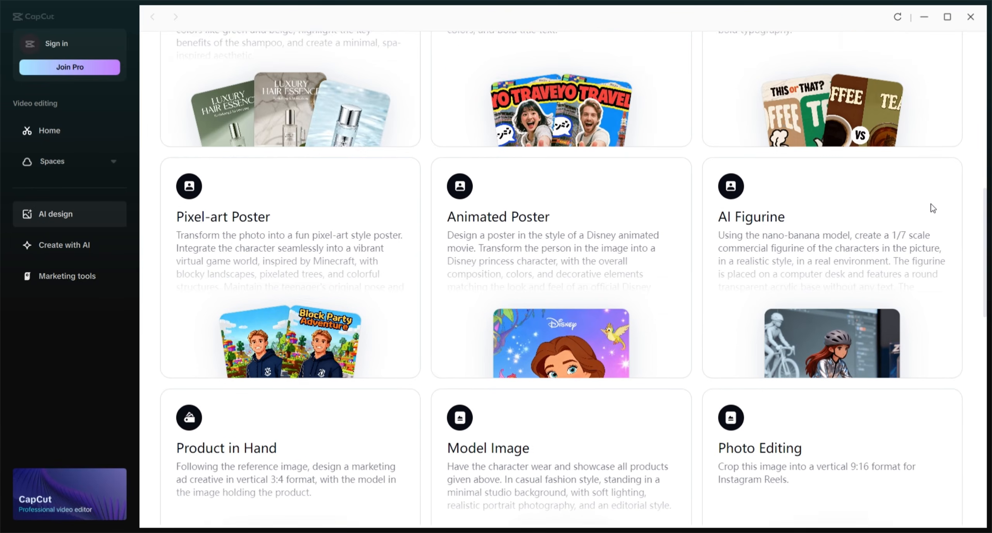
scroll(931, 204, "down", 2)
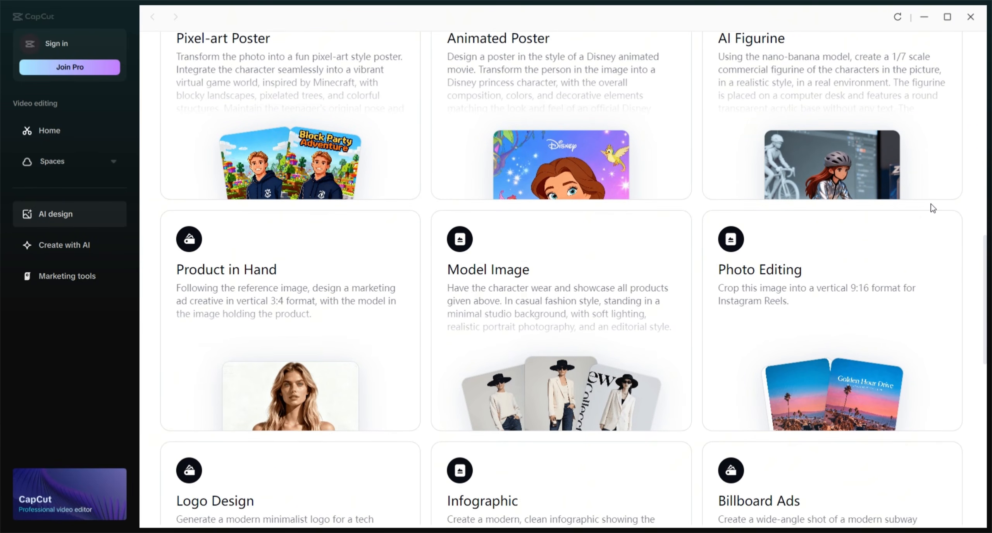
scroll(931, 204, "down", 2)
scroll(931, 204, "down", 10)
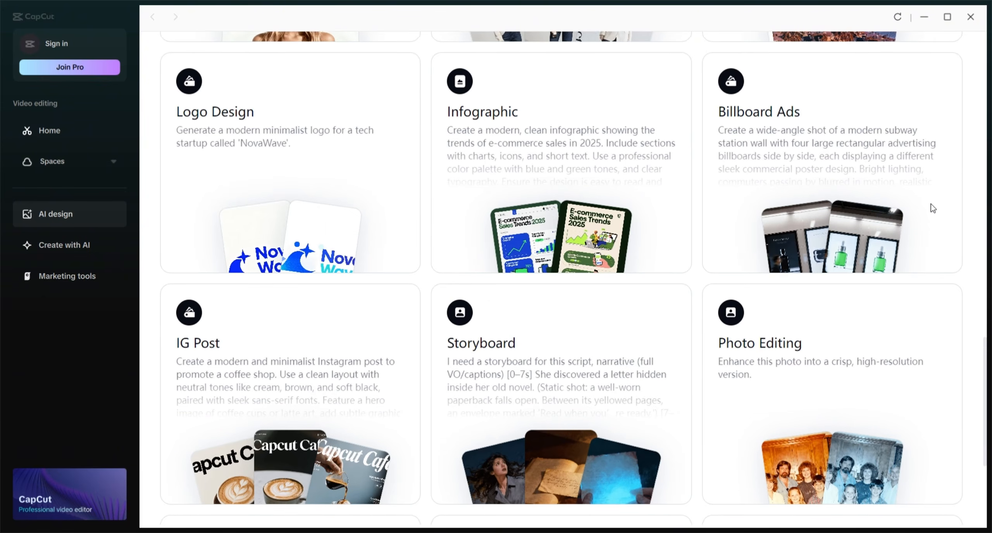
scroll(932, 204, "down", 2)
scroll(931, 204, "down", 3)
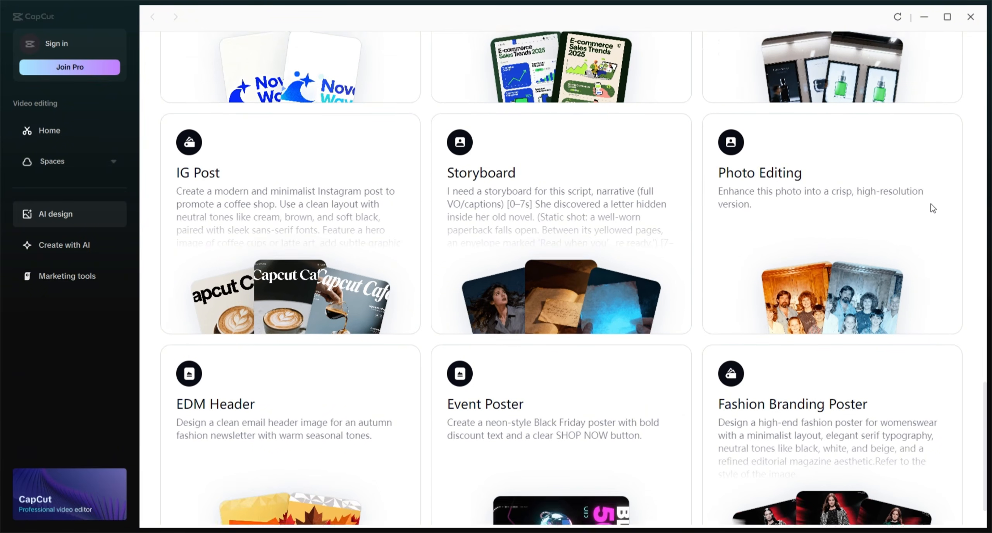
mouse_move(943, 275)
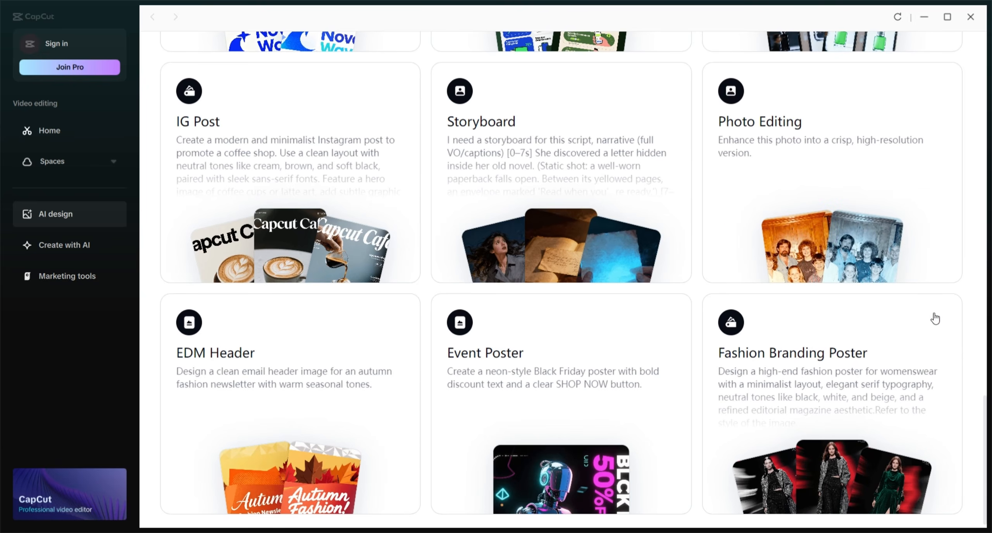
scroll(935, 318, "up", 10)
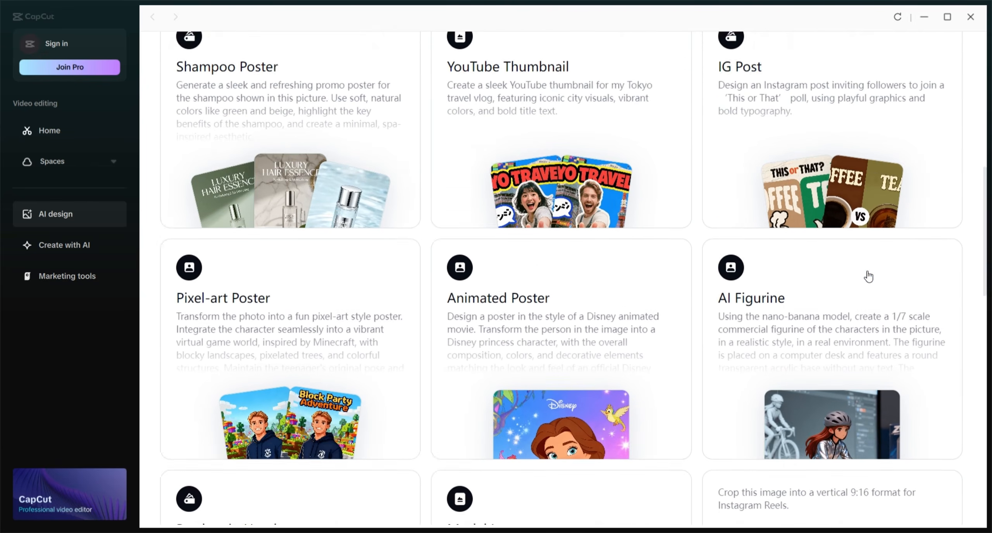
scroll(869, 277, "up", 6)
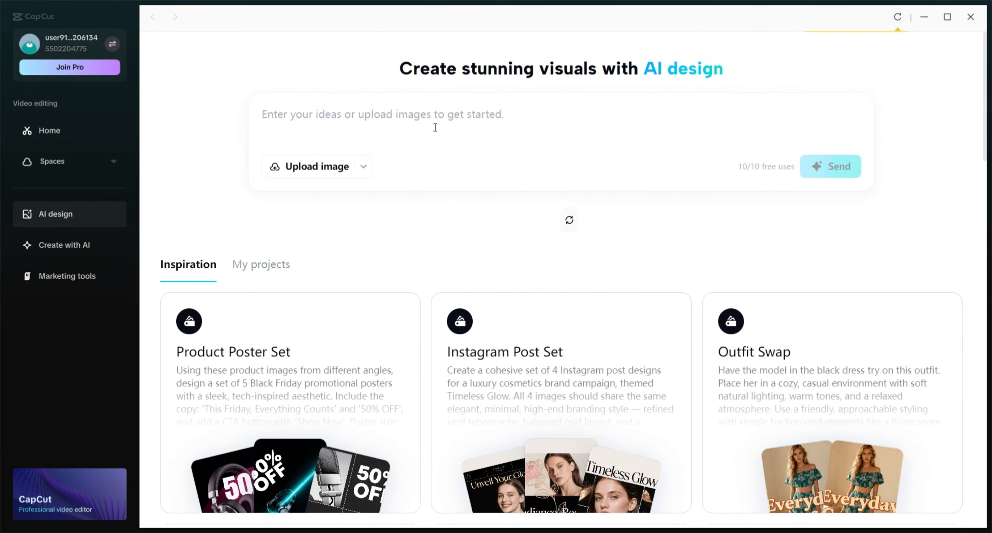
- Enter the Model Image example prompt, followed by "Create 3 different poses of the model wearing the products"
type("Have the character wear and showcase all products given above. In casual fashion style, standing in a minimal studio background, with soft lighting, realistic portrait photography, and an editorial style.")
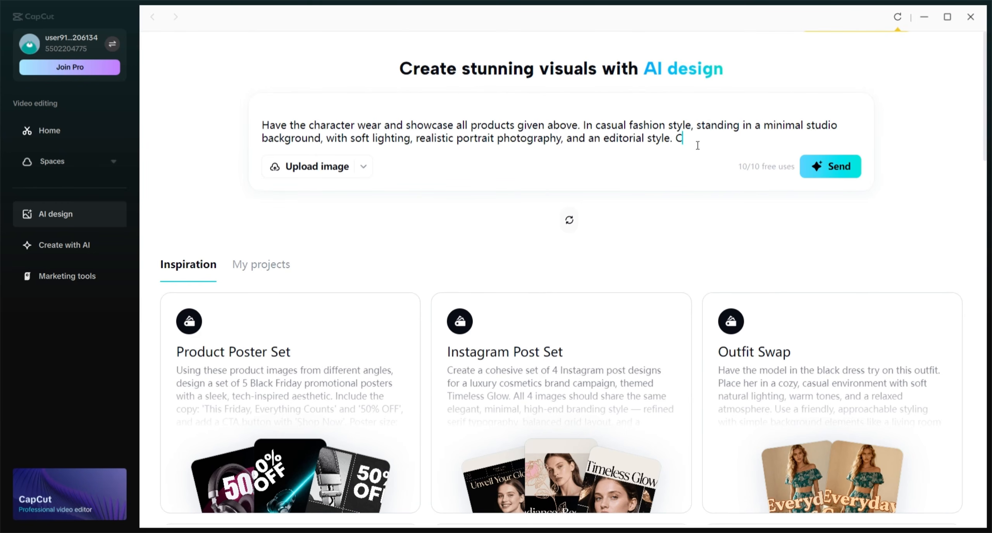
type("Create 3 dif")
type("ferent ")
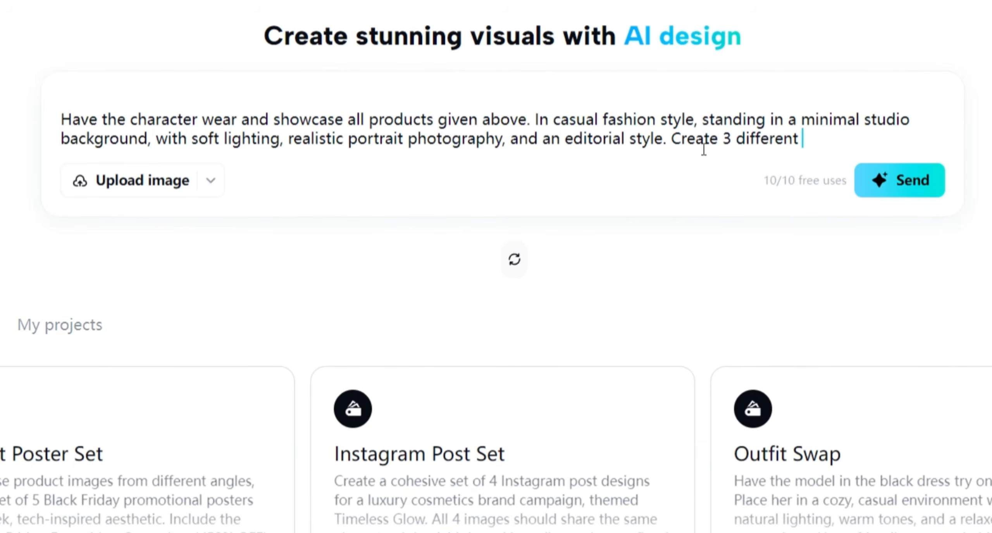
type("poses o")
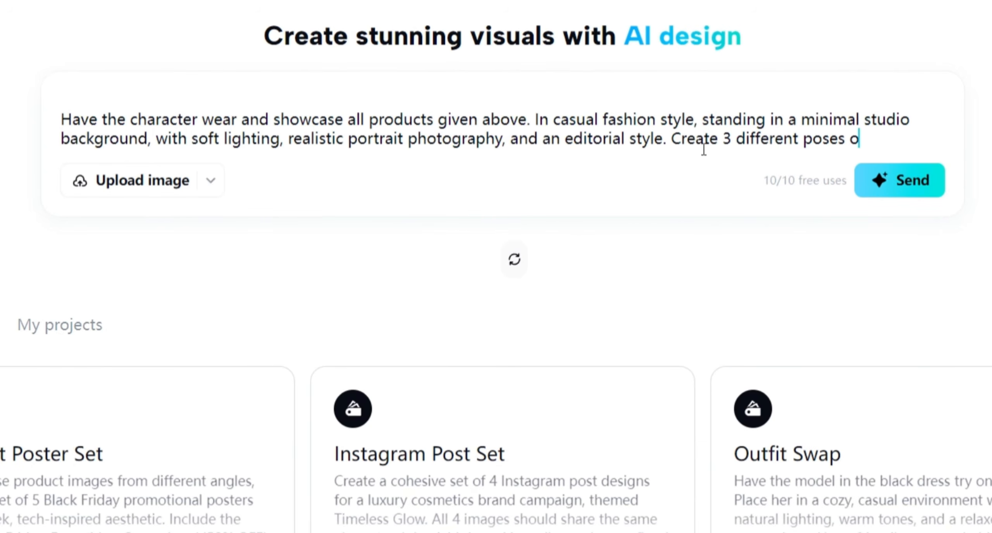
type("f the model")
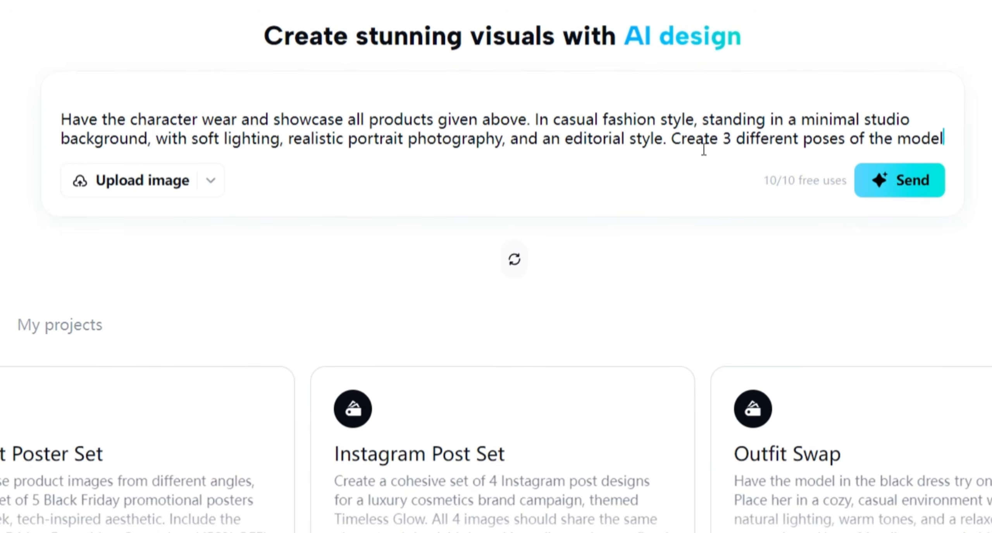
type(" wit")
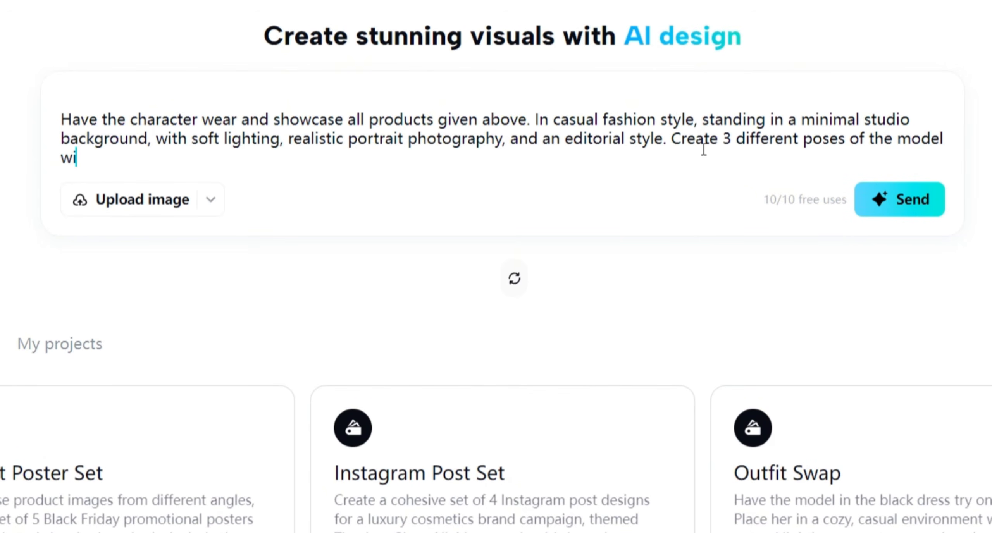
type("earing the pro")
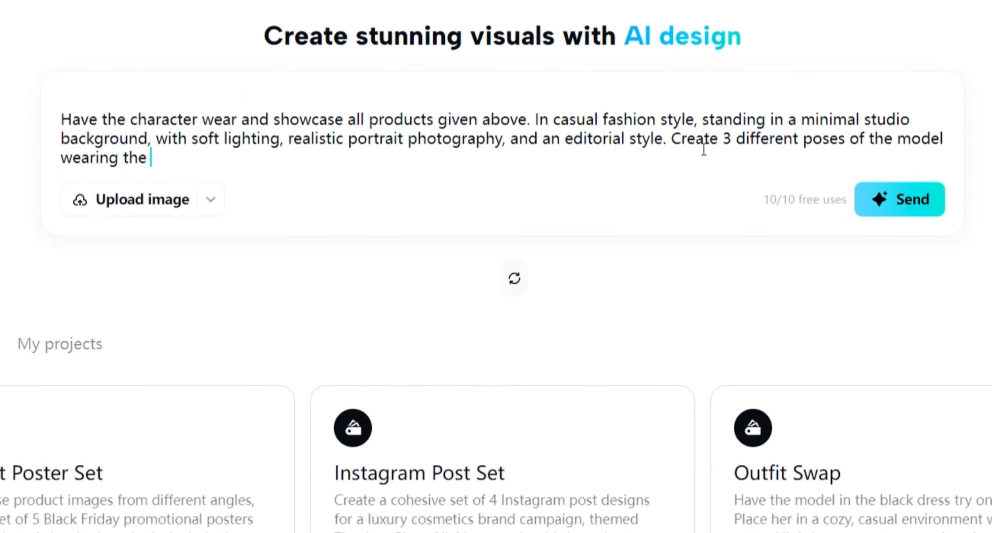
type("ducts")
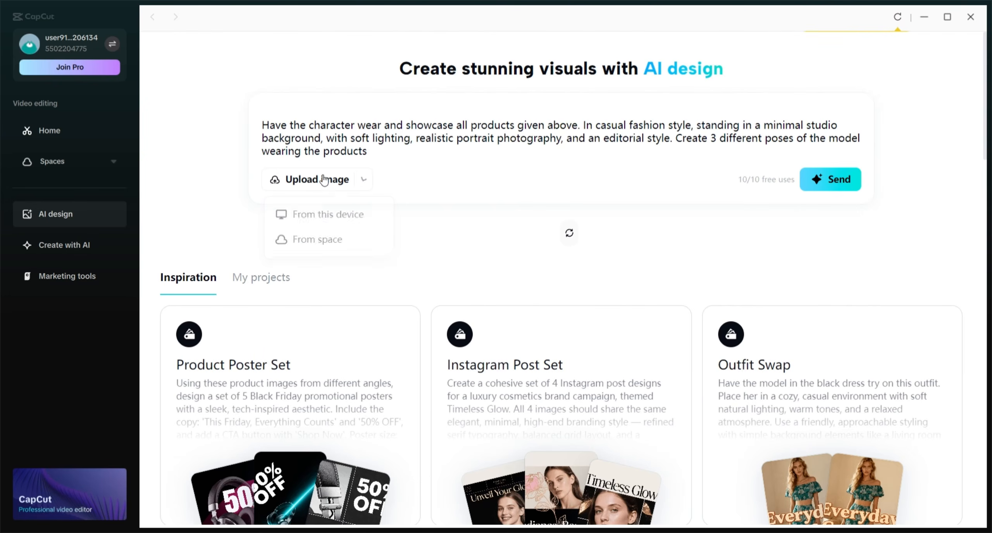
- Upload the sunglasses, male model and T-shirt images from this device and send the prompt
left_click(146, 198)
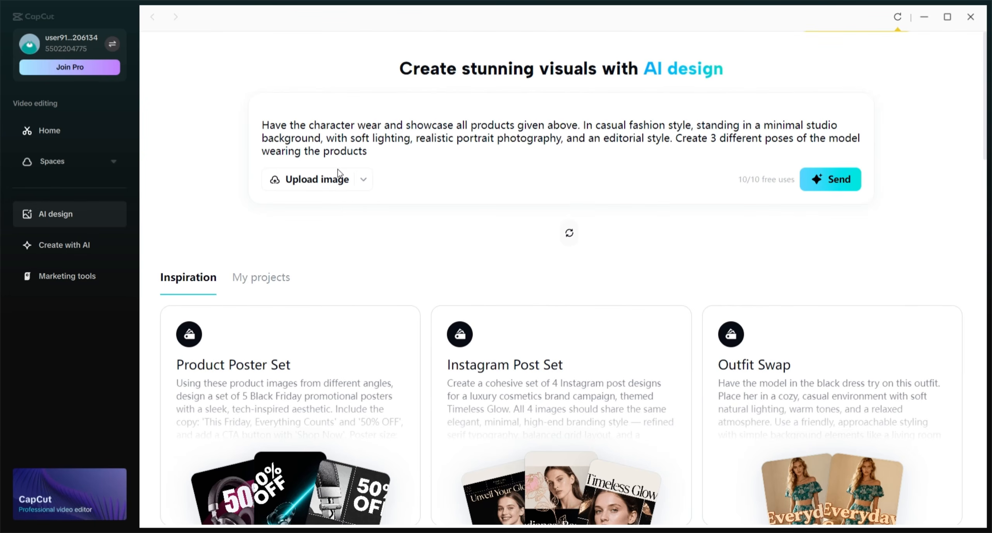
mouse_move(339, 183)
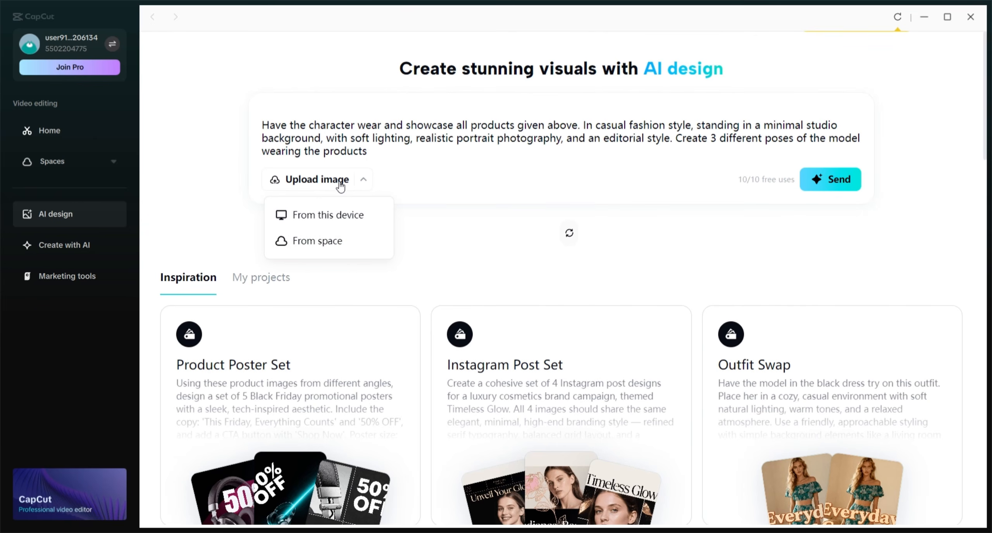
left_click(343, 221)
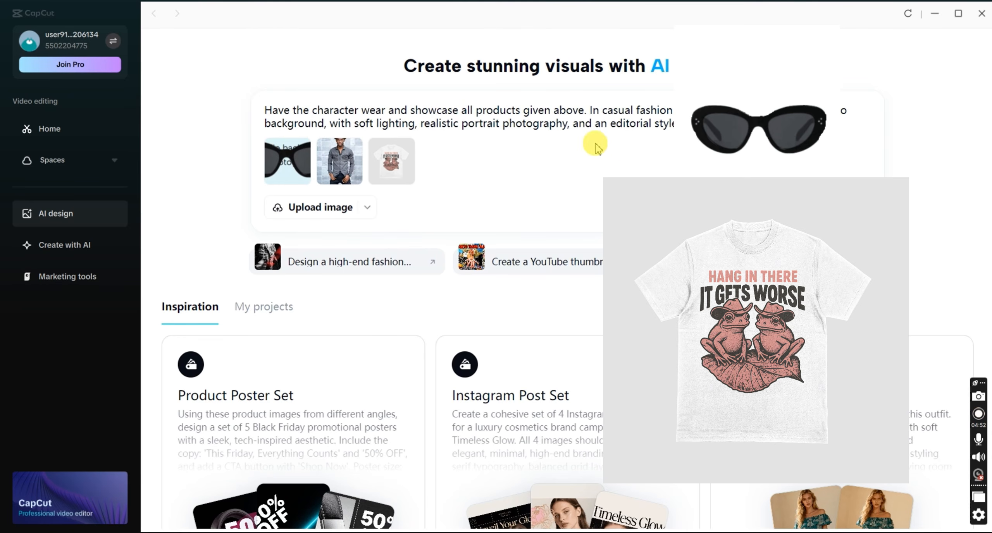
left_click(837, 206)
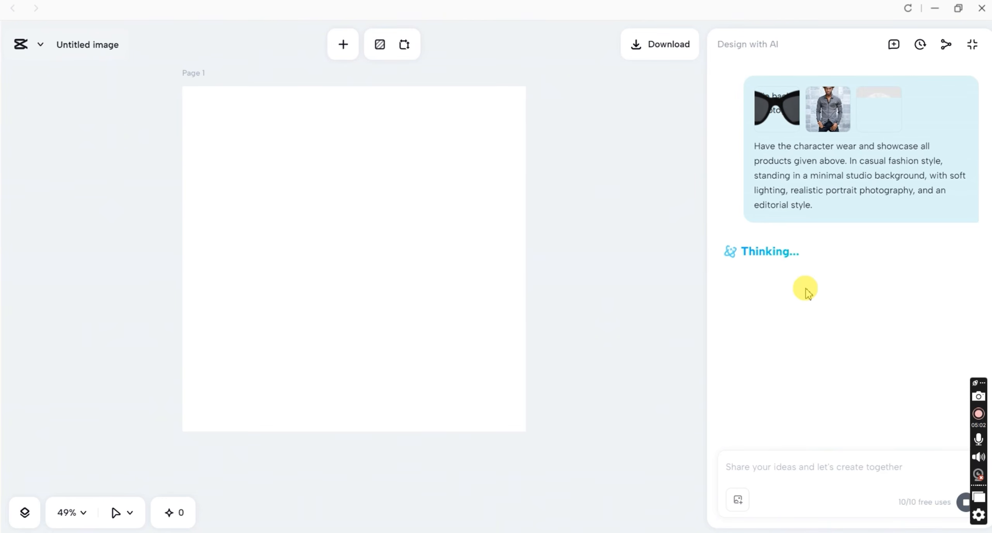
left_click_drag(975, 383, 8, 484)
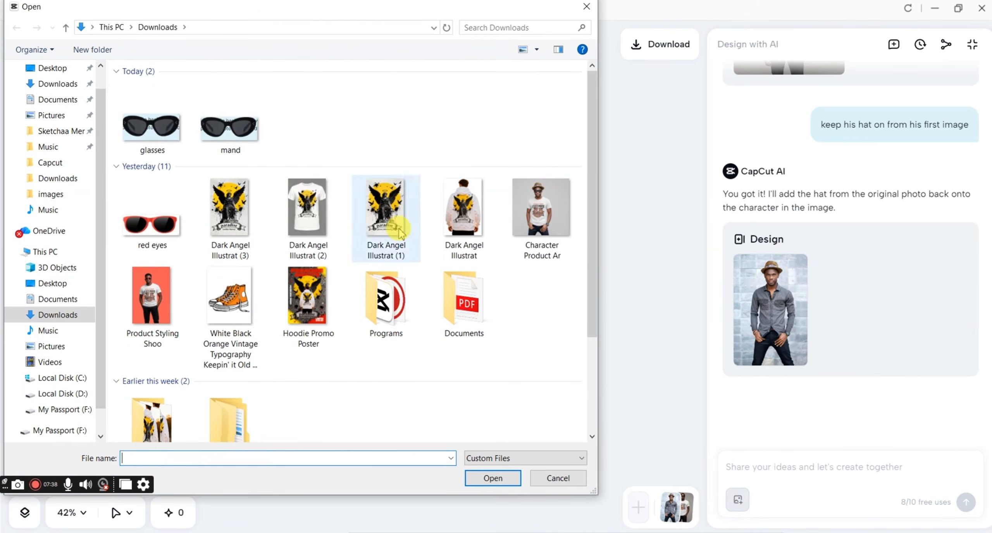
- Attach the T-shirt and sunglasses images and send the prompt "make him wear the attached products while keeping his hat on"
left_click(205, 129)
left_click(205, 129)
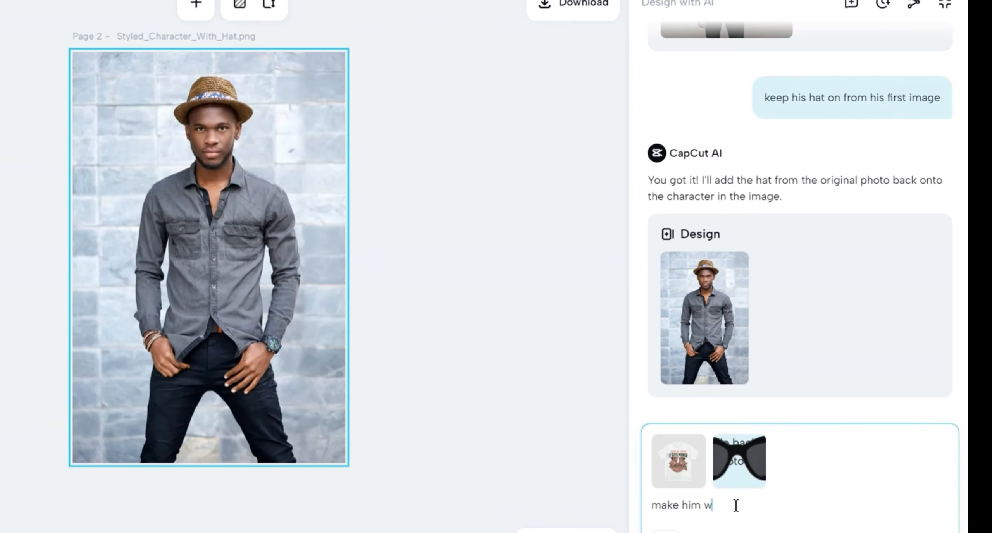
type("he attached produc")
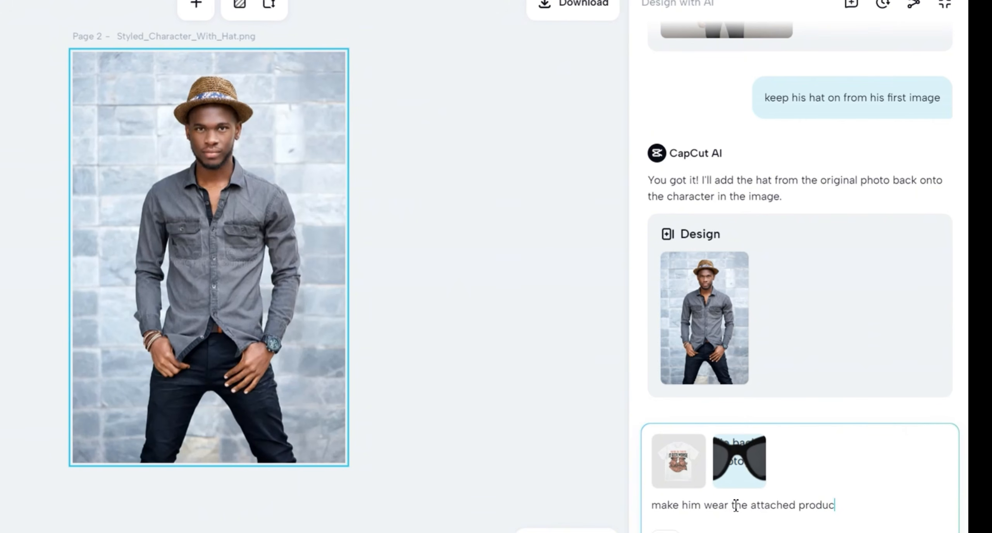
type("ts while keeping his hat on")
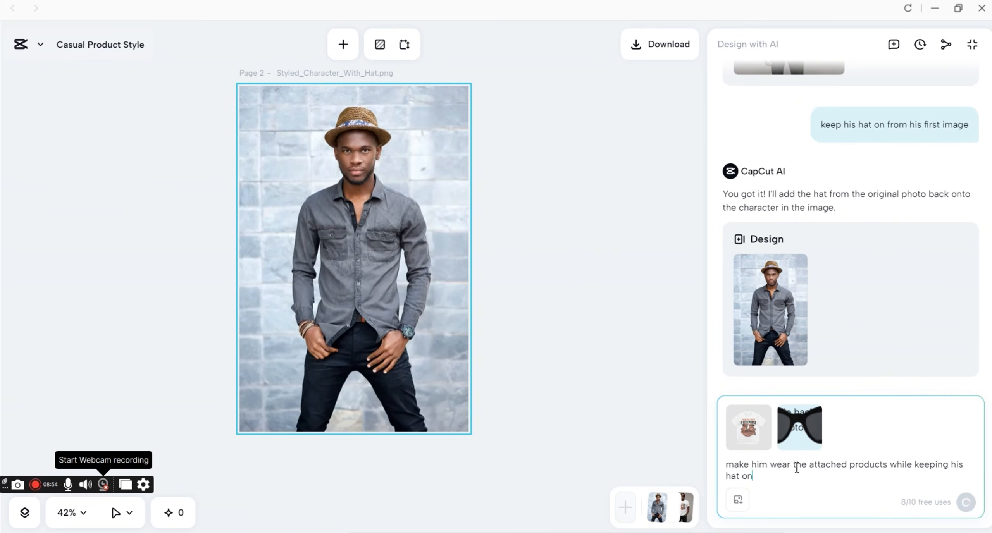
key("Return")
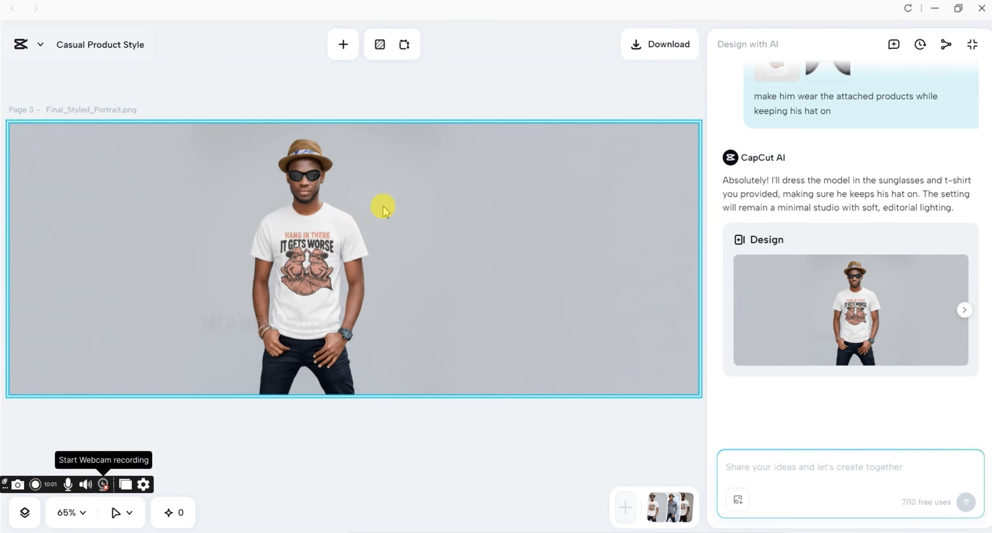
- Download the generated portrait of the man wearing the hat, sunglasses and T-shirt
mouse_move(825, 337)
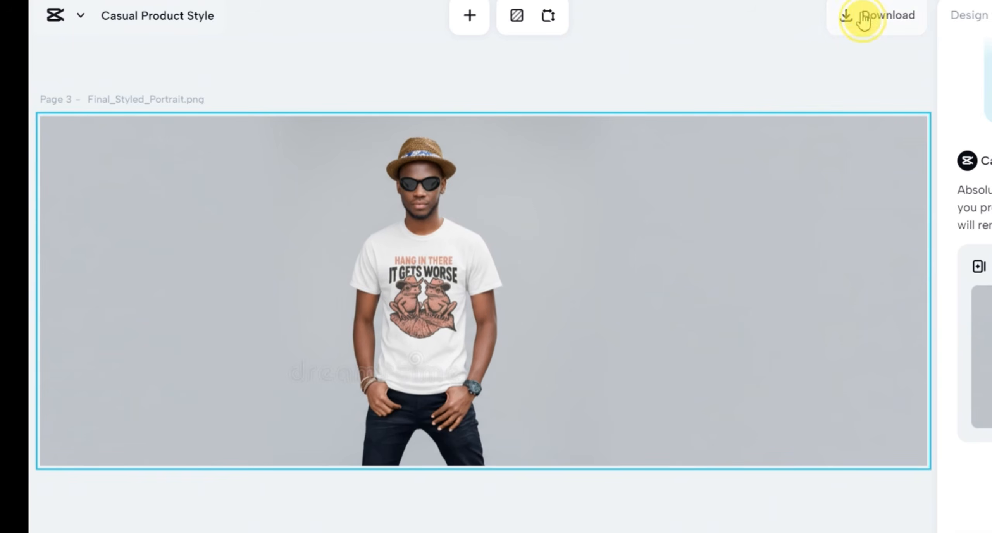
left_click(651, 44)
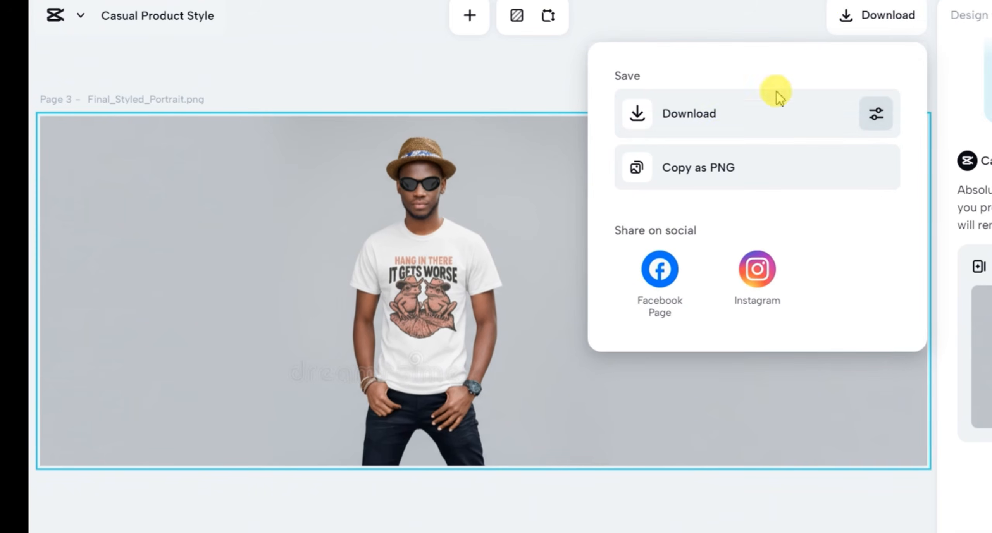
left_click(689, 117)
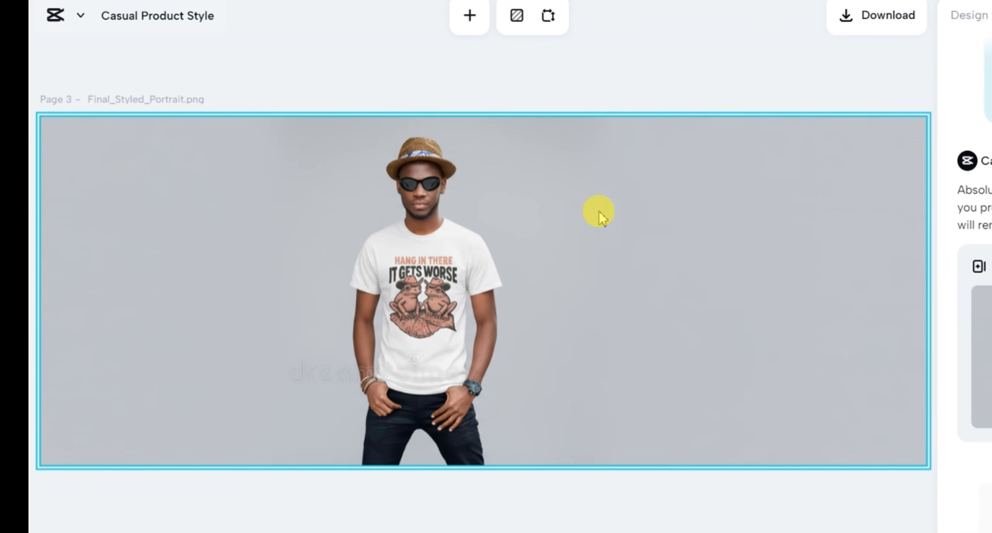
- Crop the portrait on page 3 horizontally, trimming the empty grey background on both sides of the man
left_click(550, 16)
left_click_drag(929, 291, 565, 328)
left_click_drag(41, 294, 276, 295)
- Examine the AI tools available for the cropped portrait: Inpaint, Expand, Remove and Upscale
left_click(613, 17)
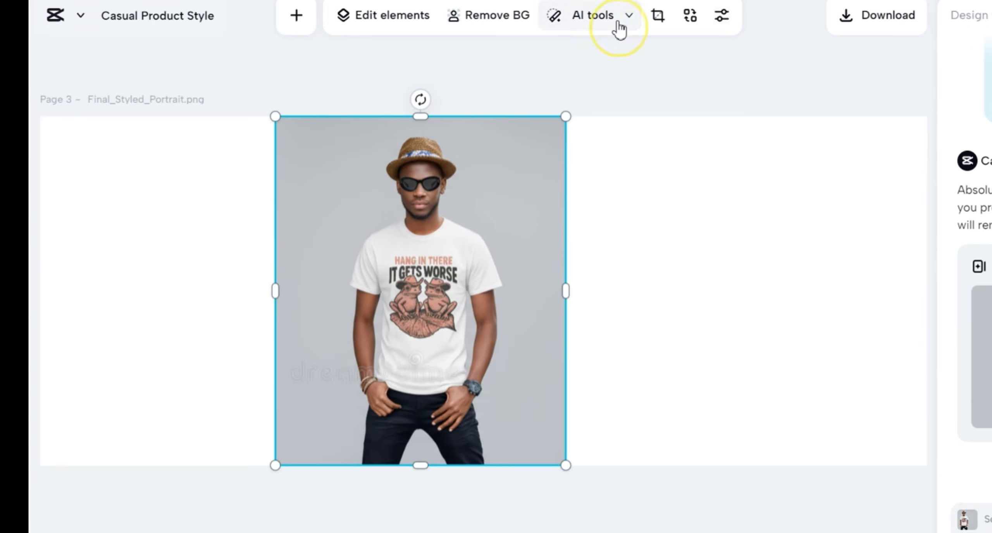
left_click(674, 168)
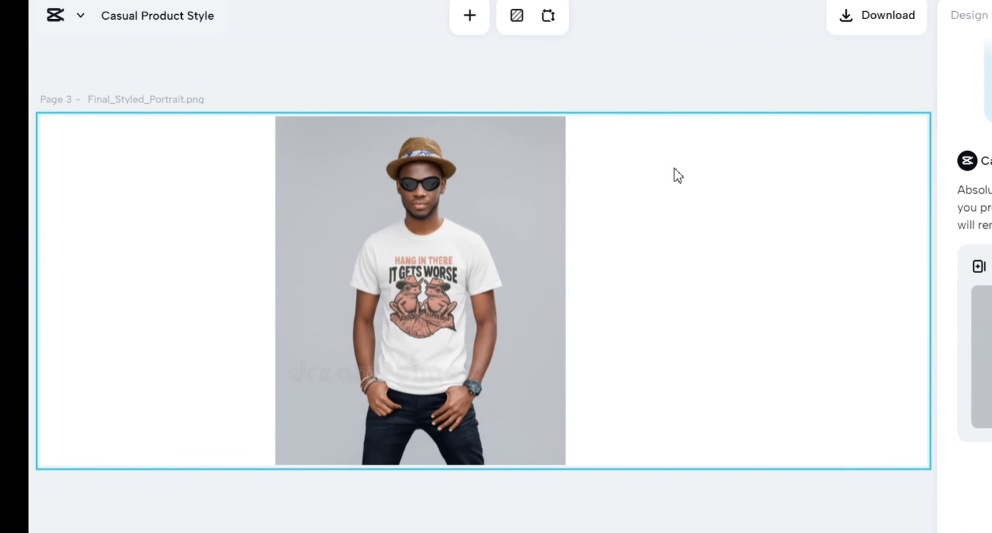
left_click(511, 186)
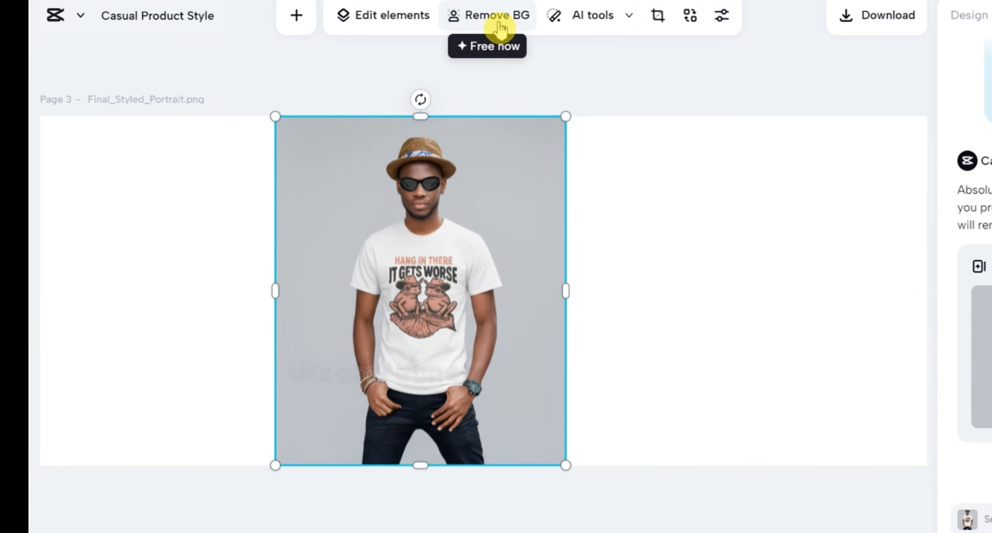
left_click(594, 16)
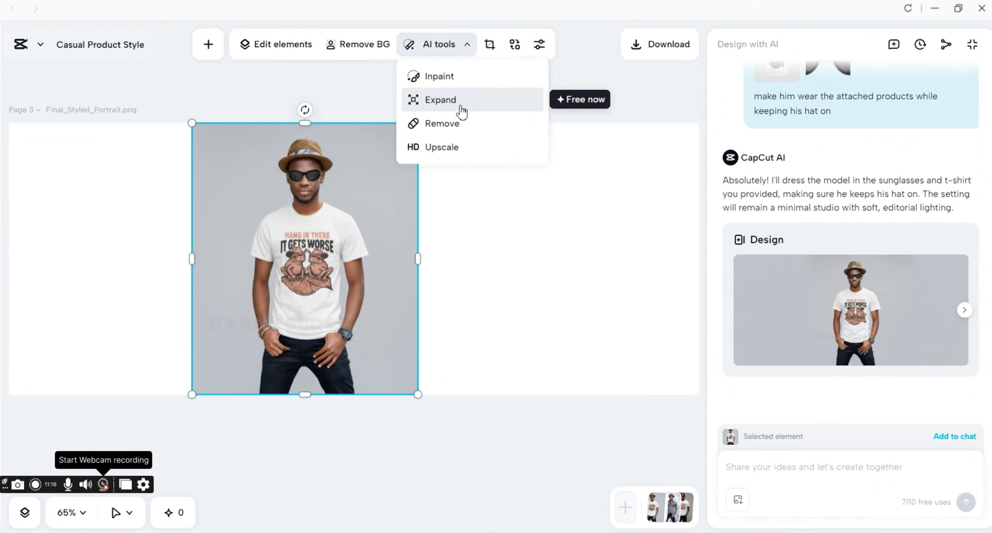
left_click(359, 83)
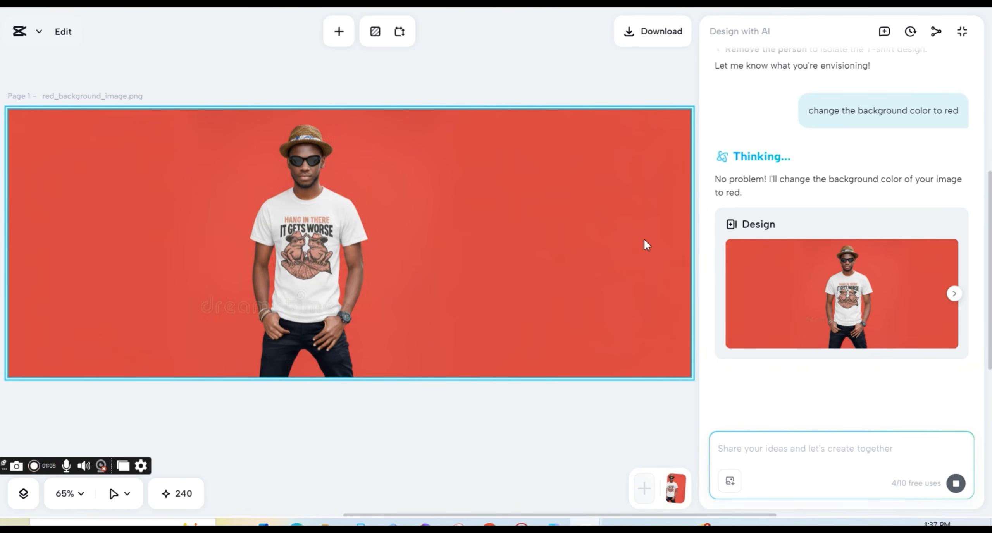
- Crop the red-background portrait horizontally, trimming the empty red areas on both sides of the man
left_click(546, 272)
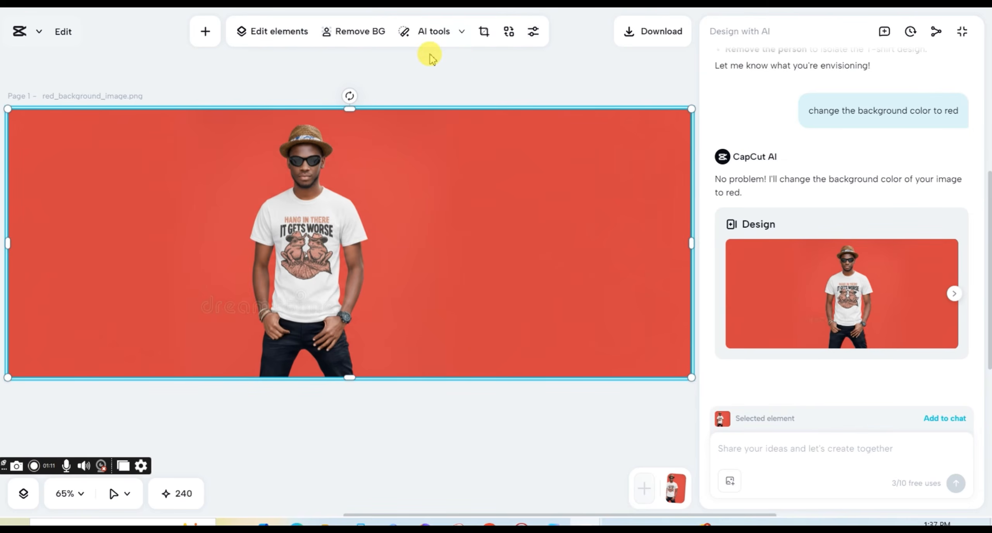
left_click(484, 31)
left_click_drag(692, 243, 411, 243)
left_click_drag(8, 243, 197, 261)
left_click(448, 32)
left_click(466, 60)
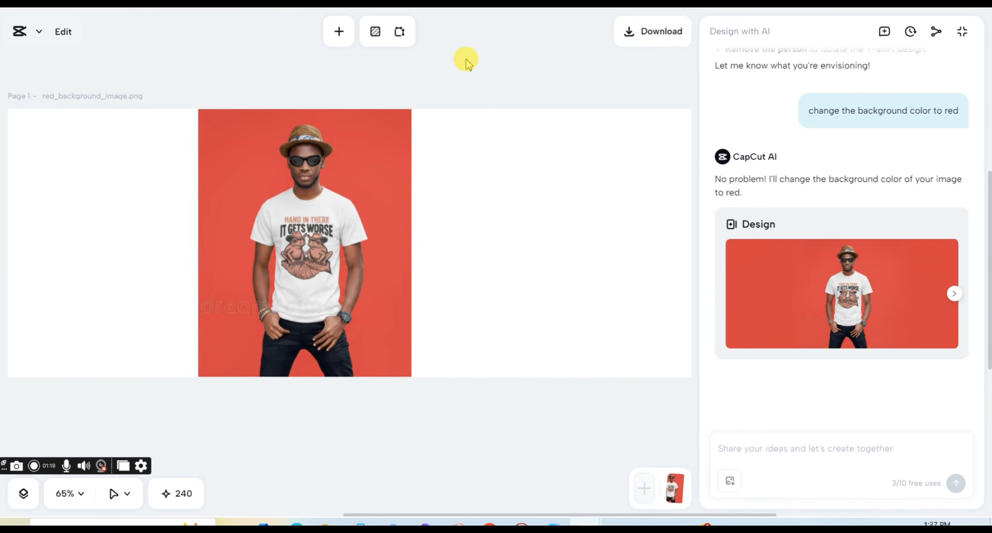
- Inpaint the brushed area around the man's neck and upper chest with the prompt "add a golden chain around the neck", and apply the result
left_click(343, 147)
left_click(455, 38)
left_click(466, 74)
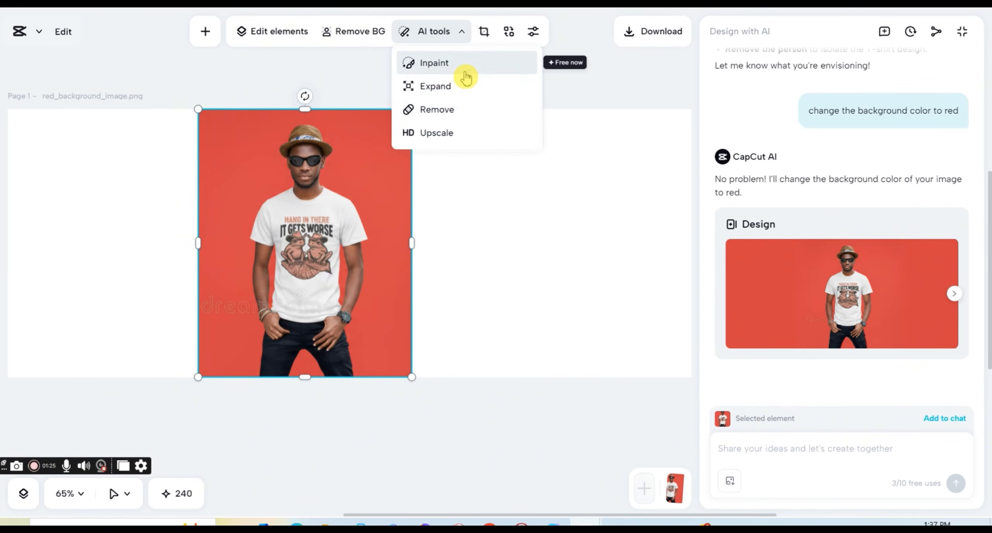
left_click_drag(333, 191, 288, 199)
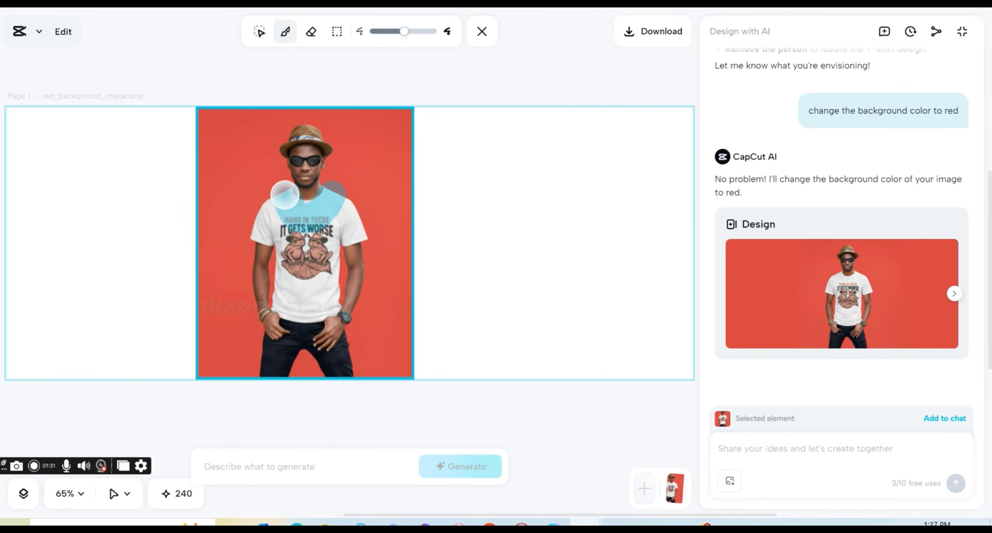
left_click(275, 458)
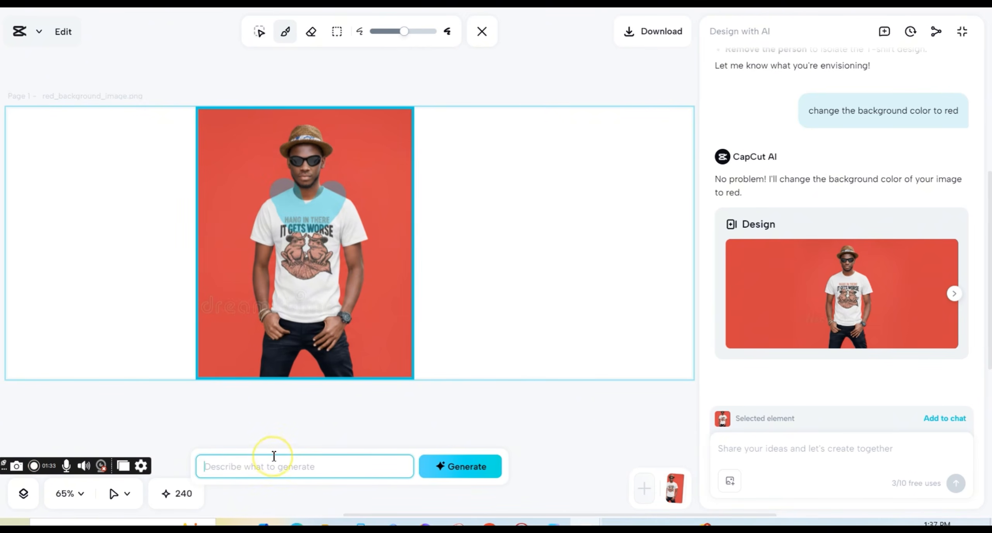
type("ad")
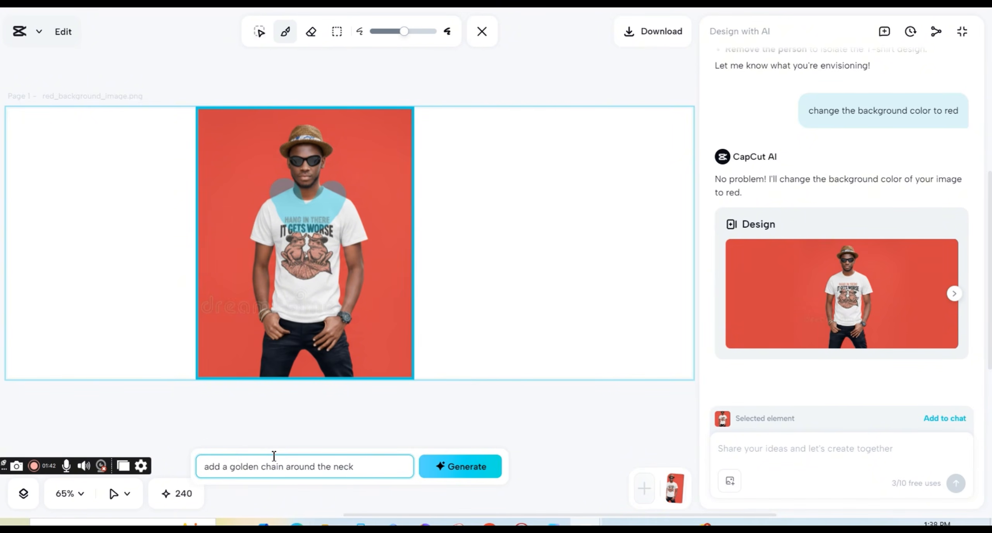
key("Return")
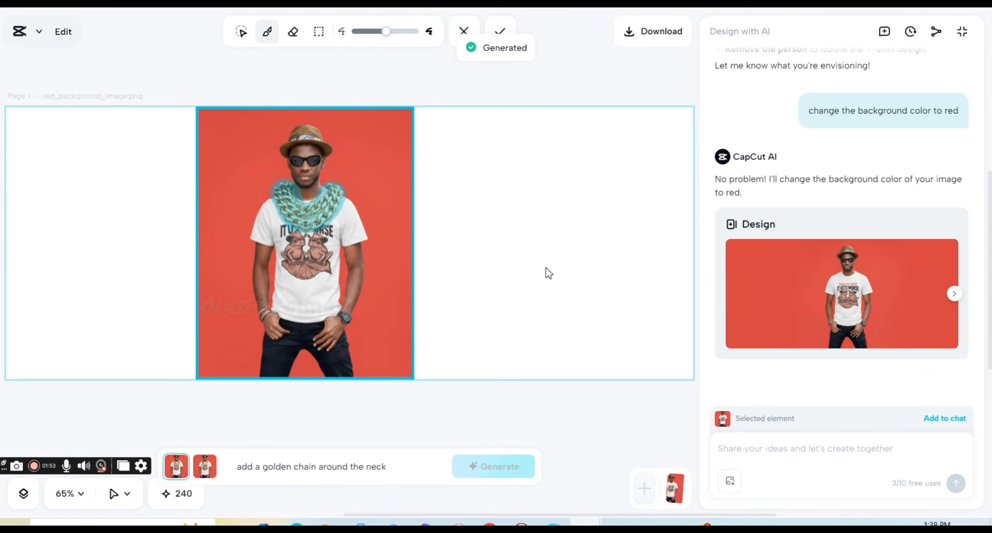
left_click(500, 31)
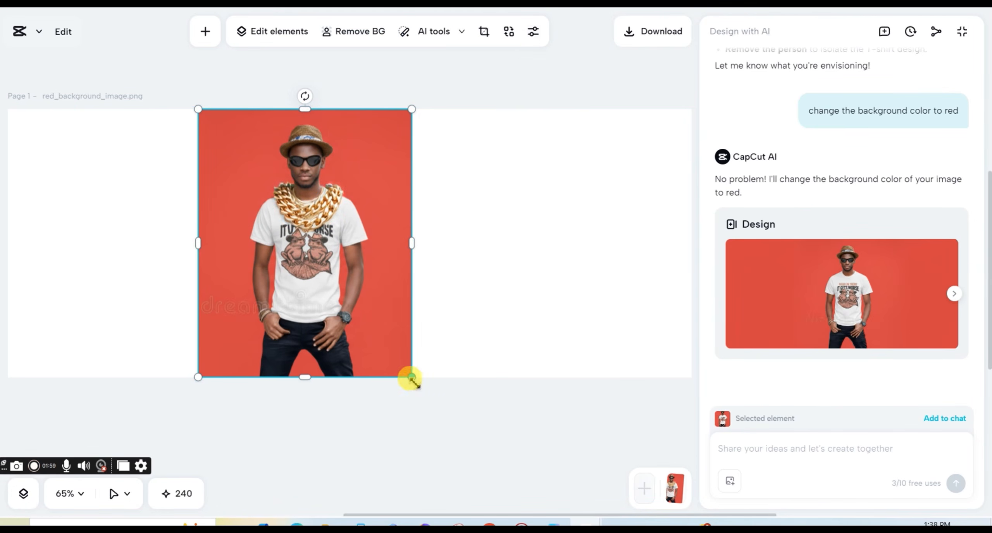
- Enlarge the cropped portrait past the page's lower edge, keeping its top flush with the page
left_click_drag(412, 378, 464, 444)
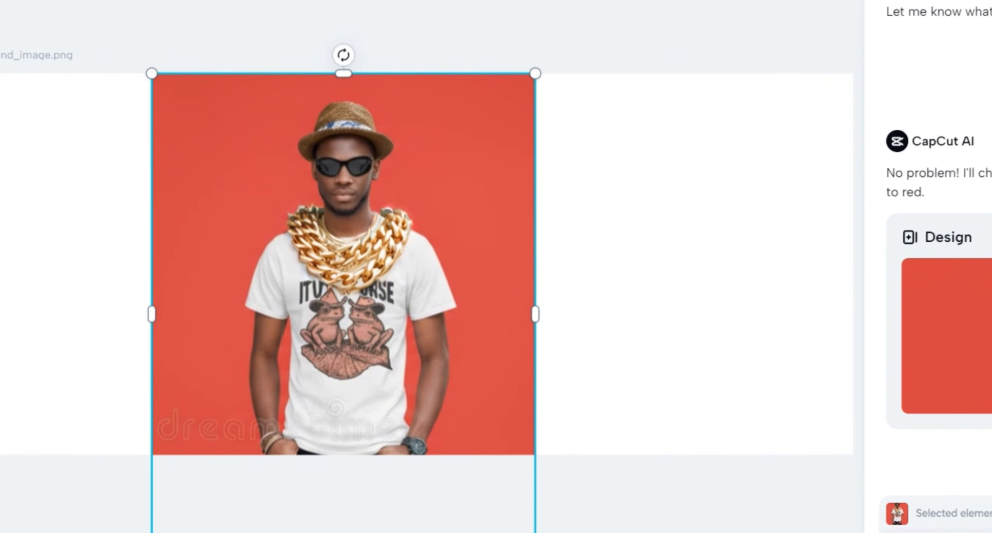
left_click_drag(152, 532, 119, 532)
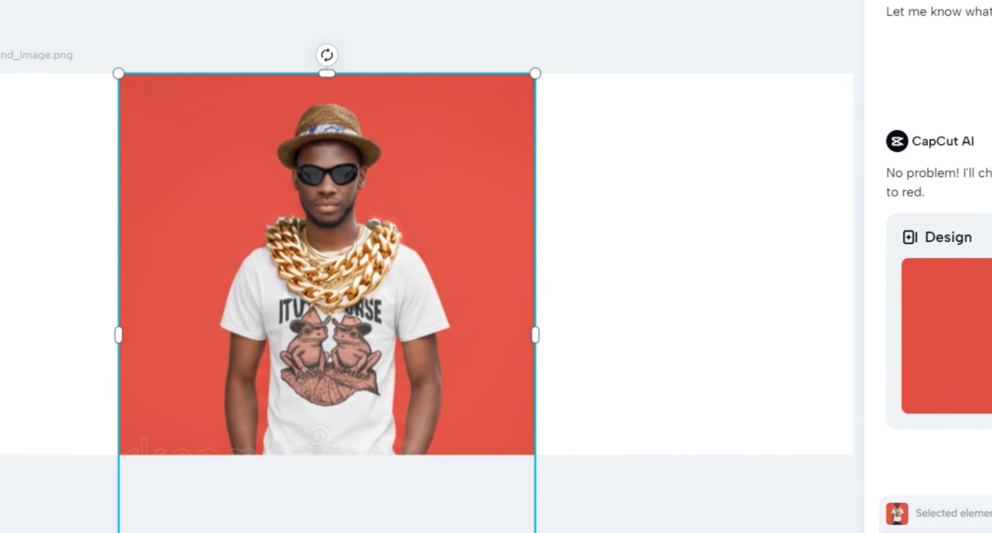
left_click(455, 197)
left_click_drag(455, 196, 420, 170)
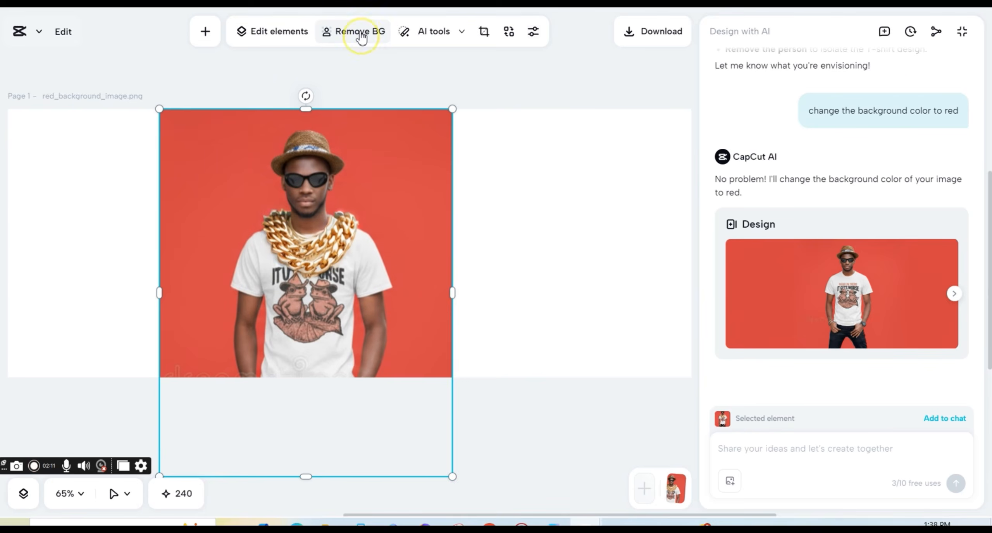
- Remove the red background by selecting the man as the subject, apply the cutout, and scale it down to the page height
left_click(361, 31)
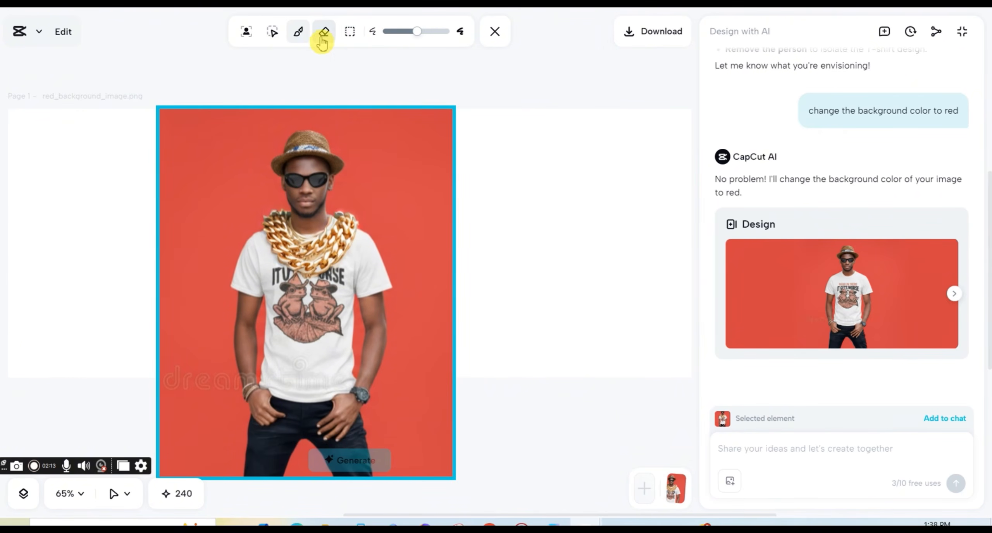
left_click(250, 38)
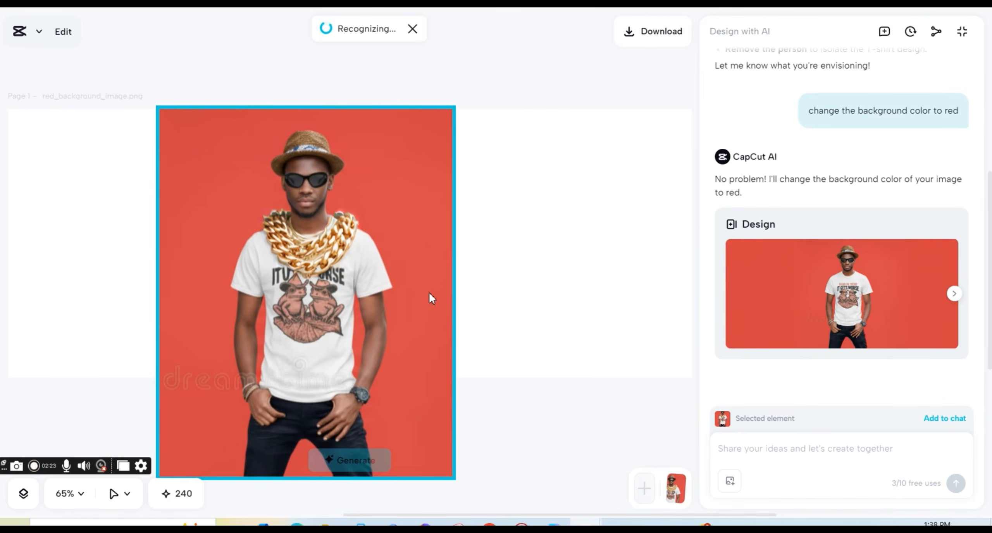
left_click(331, 298)
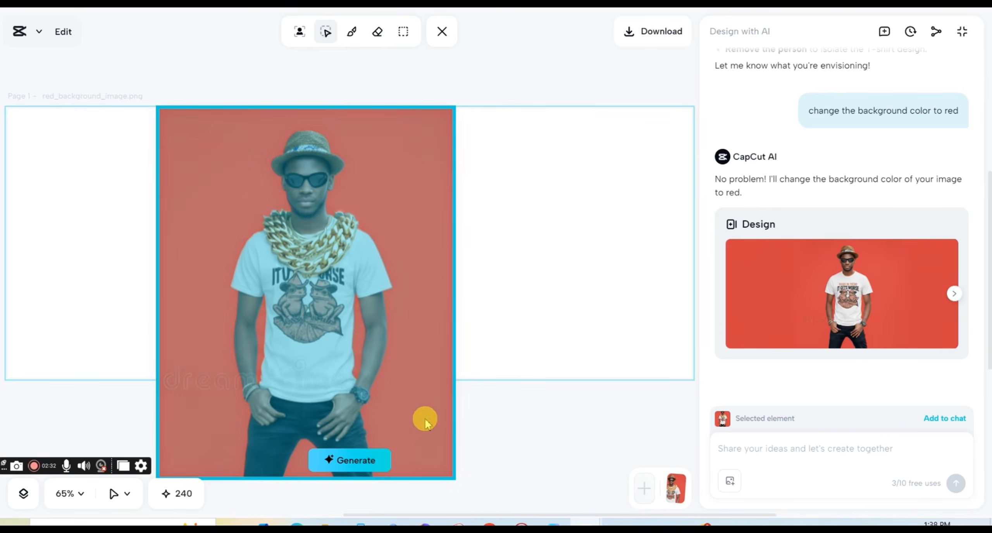
left_click(366, 470)
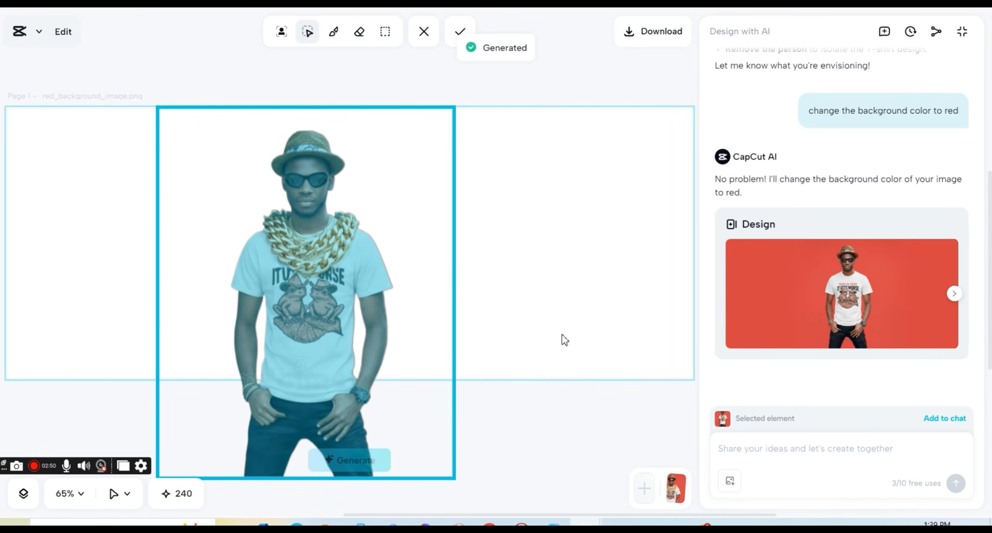
left_click(460, 32)
left_click_drag(452, 477, 363, 365)
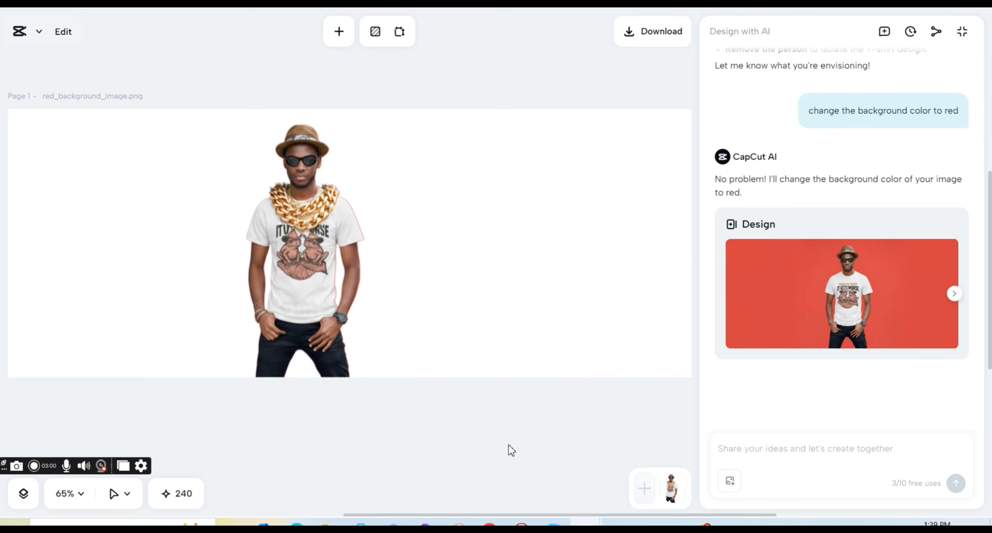
- Upscale the cut-out portrait of the man and download the finished image
left_click(344, 299)
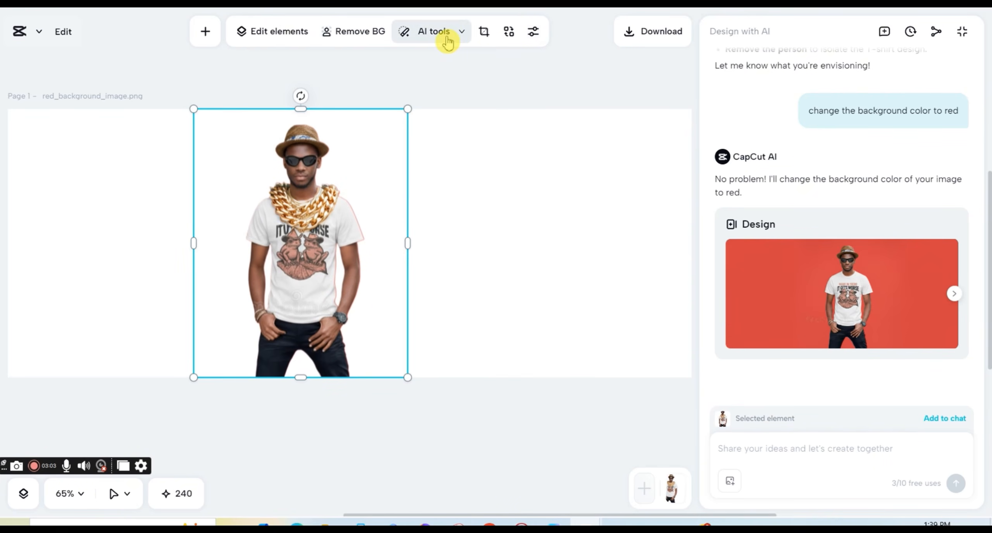
left_click(447, 41)
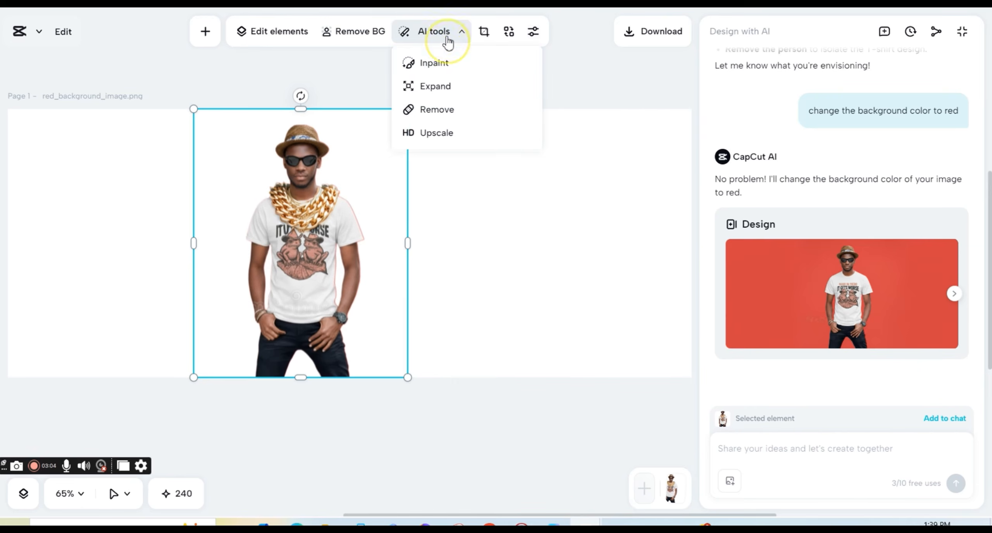
left_click(439, 137)
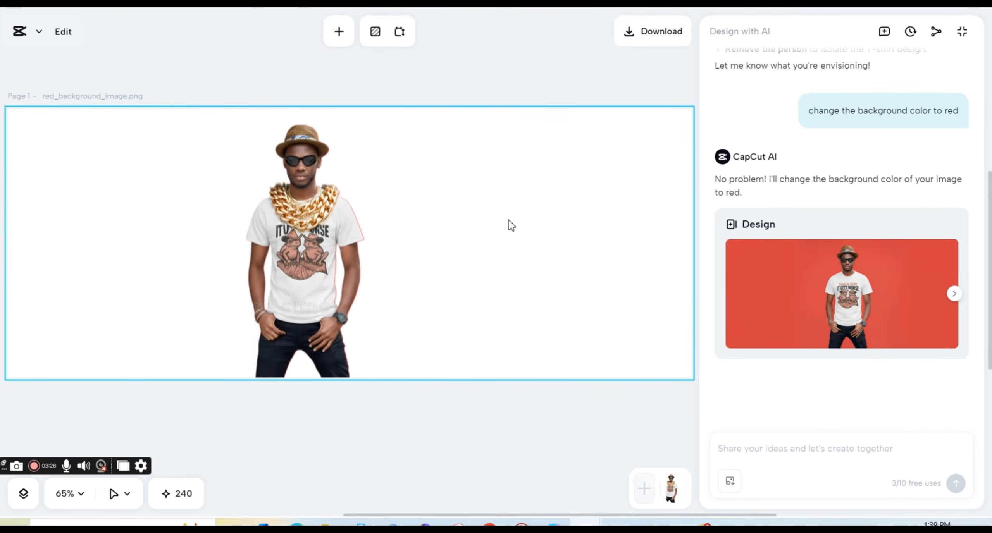
left_click(640, 37)
left_click(564, 119)
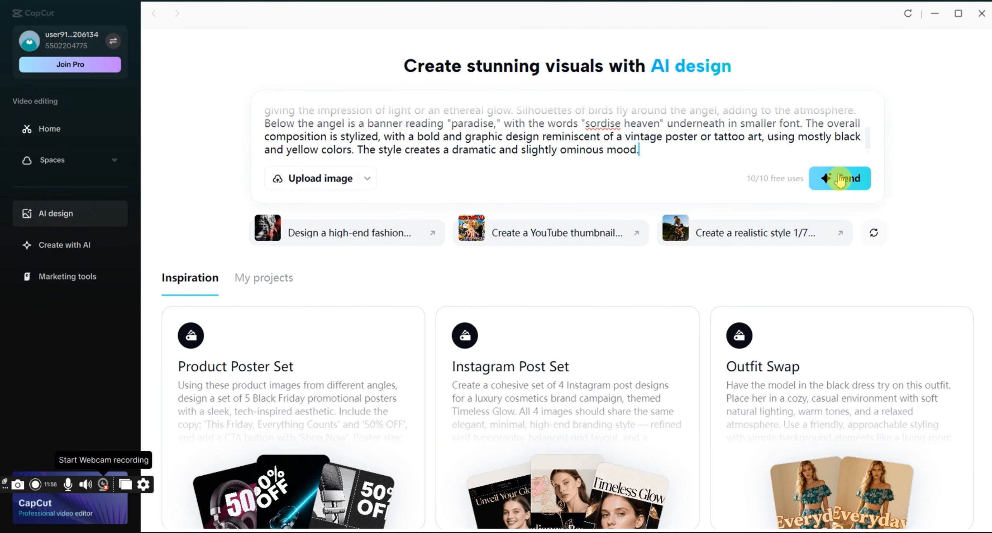
- Send the prepared AI design prompt for the seated angel illustration with the "paradise" banner, and review the generated description and design
scroll(639, 136, "up", 3)
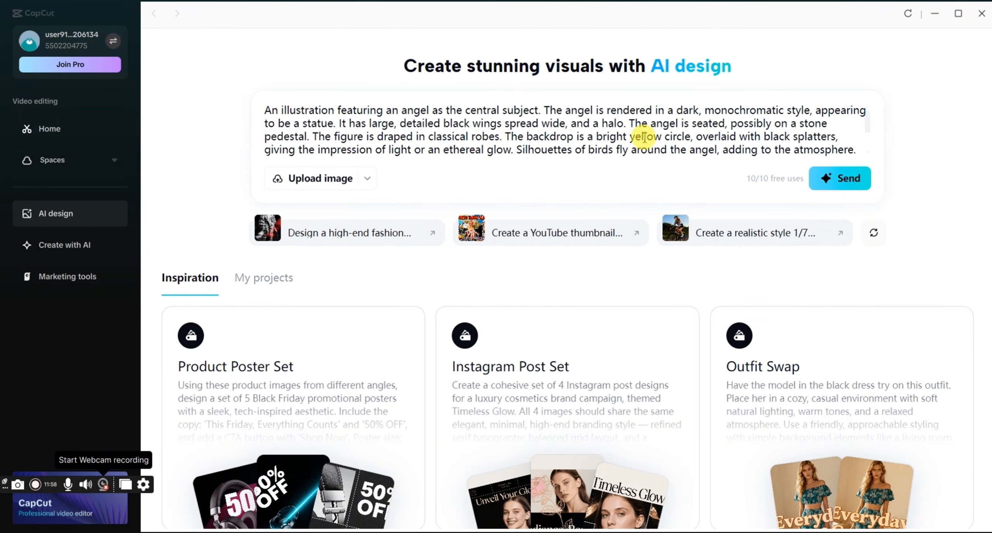
scroll(646, 139, "down", 3)
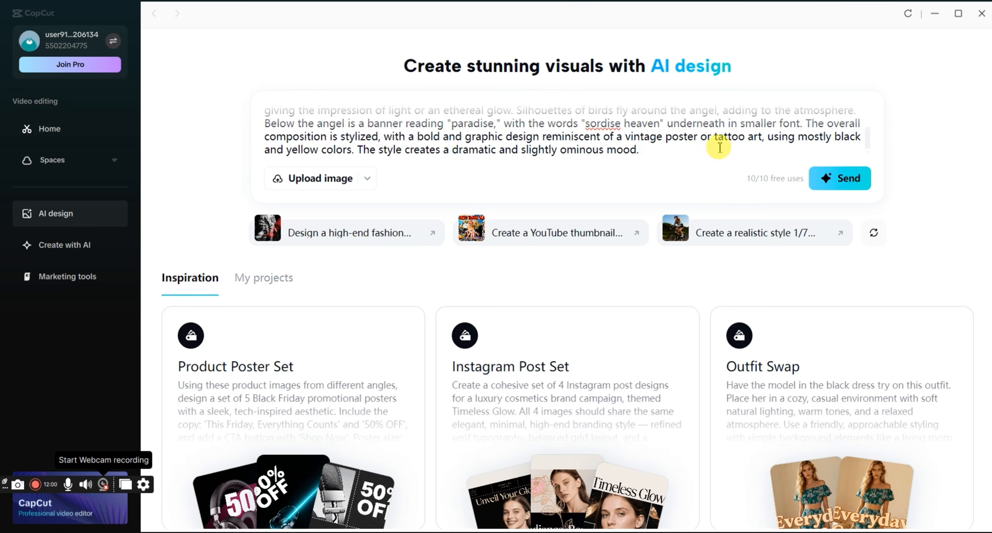
left_click(819, 171)
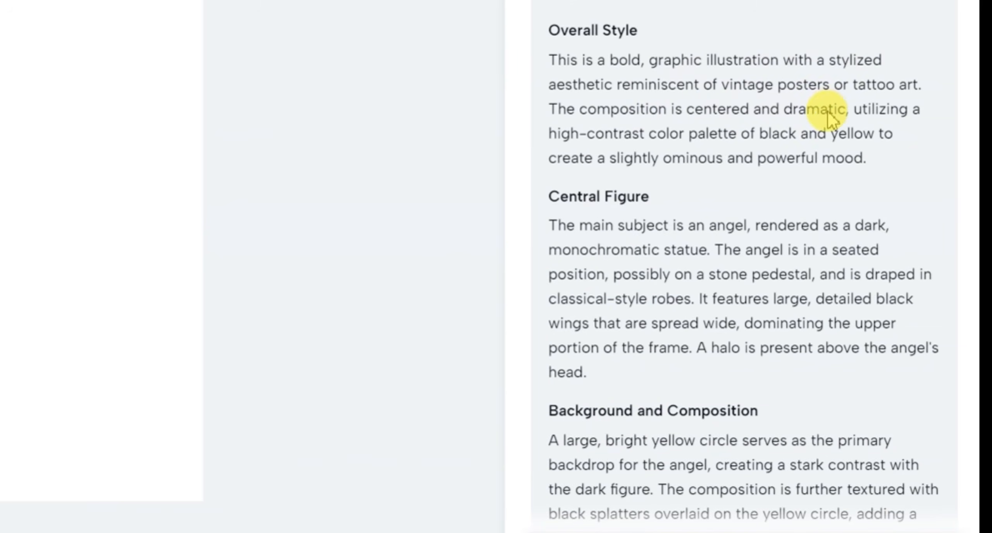
scroll(842, 141, "down", 3)
scroll(774, 45, "up", 1)
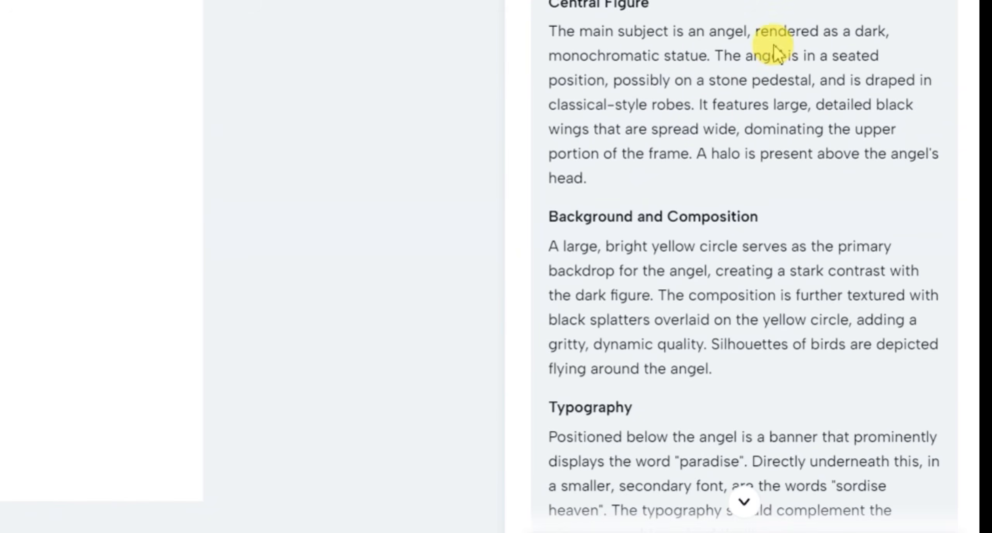
scroll(779, 56, "down", 2)
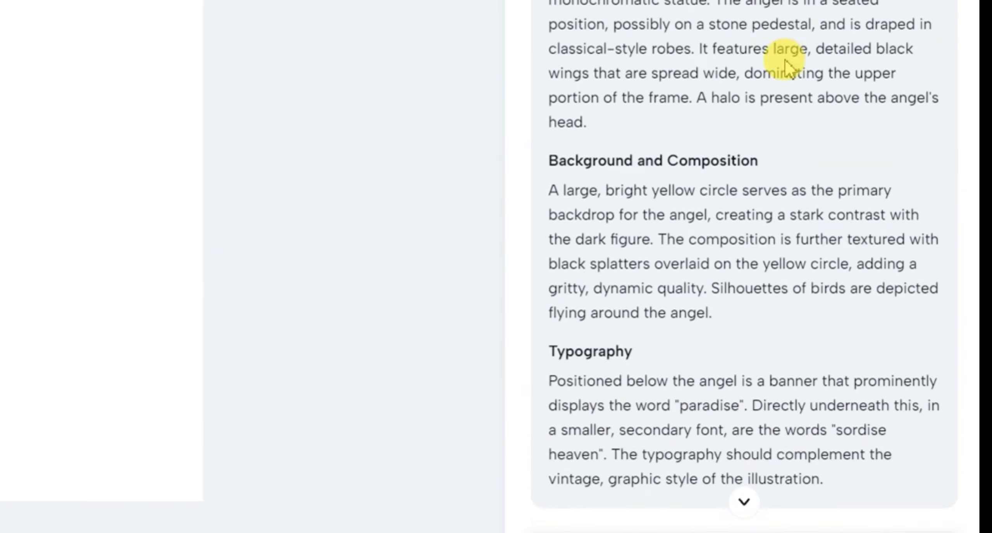
scroll(786, 67, "down", 6)
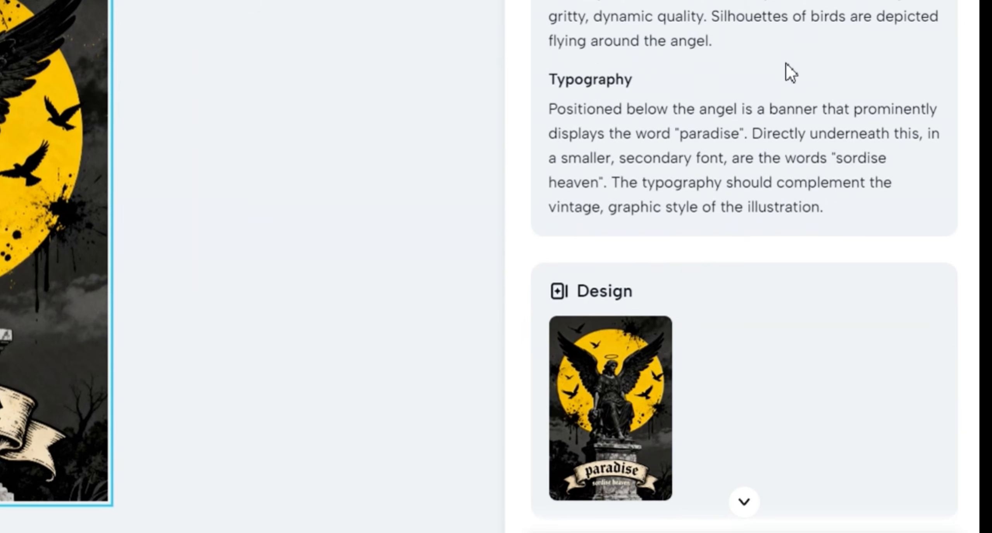
mouse_move(642, 387)
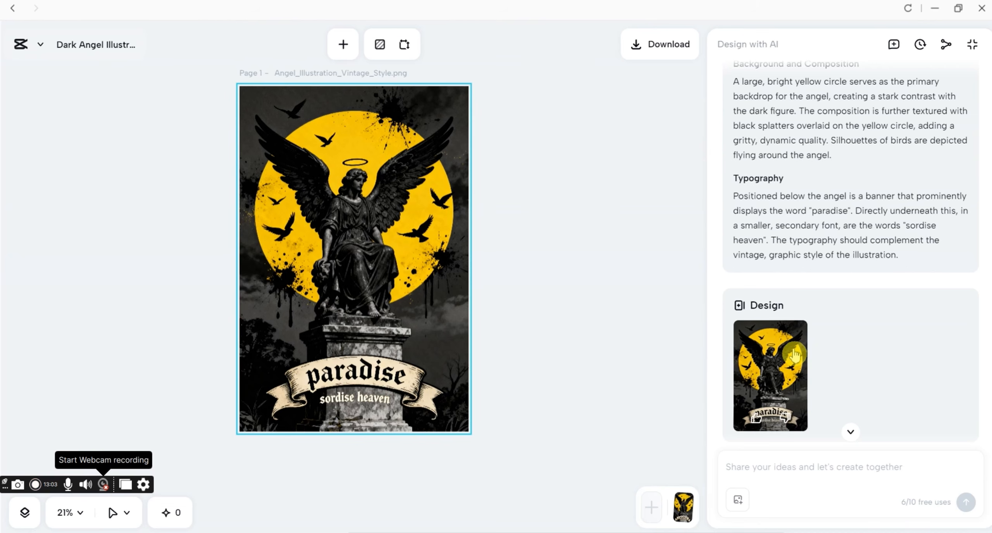
- Write a follow-up chat request for the generated angel illustration, beginning with "change t"
left_click(788, 467)
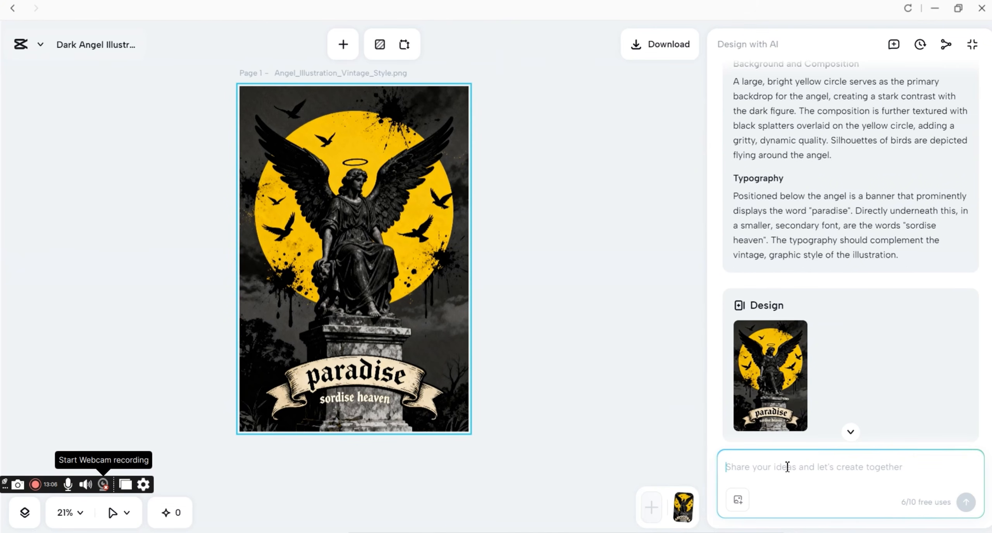
type("c")
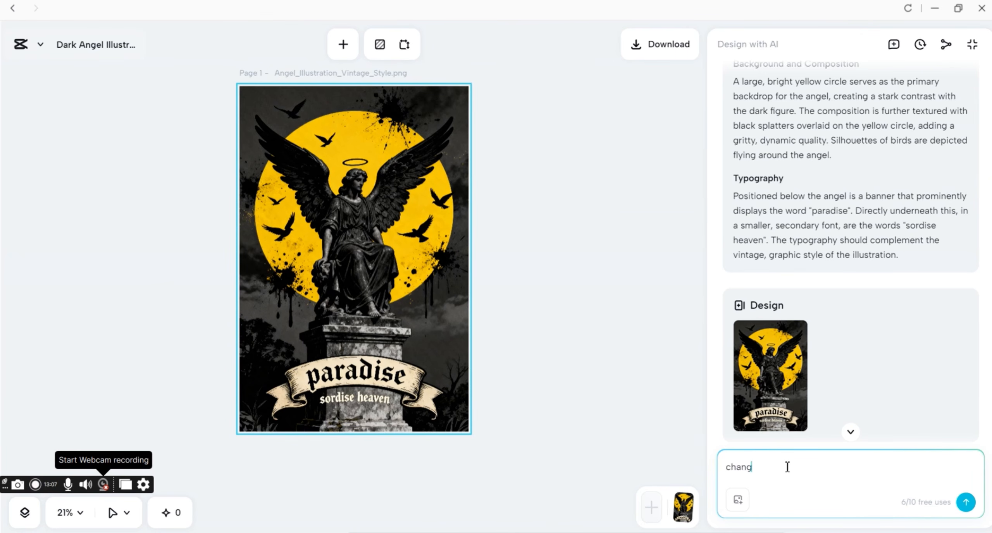
type("e t")
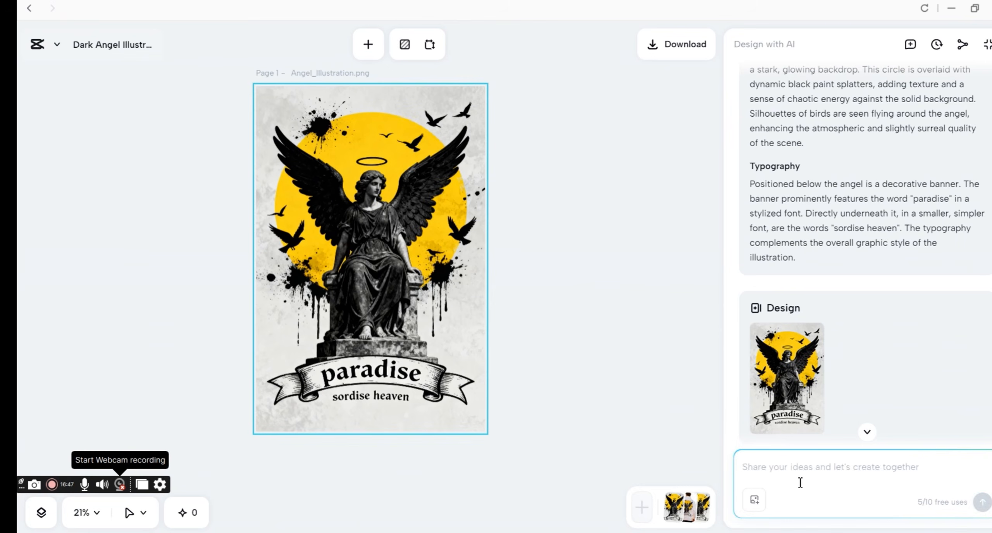
- Write the chat prompt "place the design on a white t-shirt" for the light-background angel illustration
type("place the design on a")
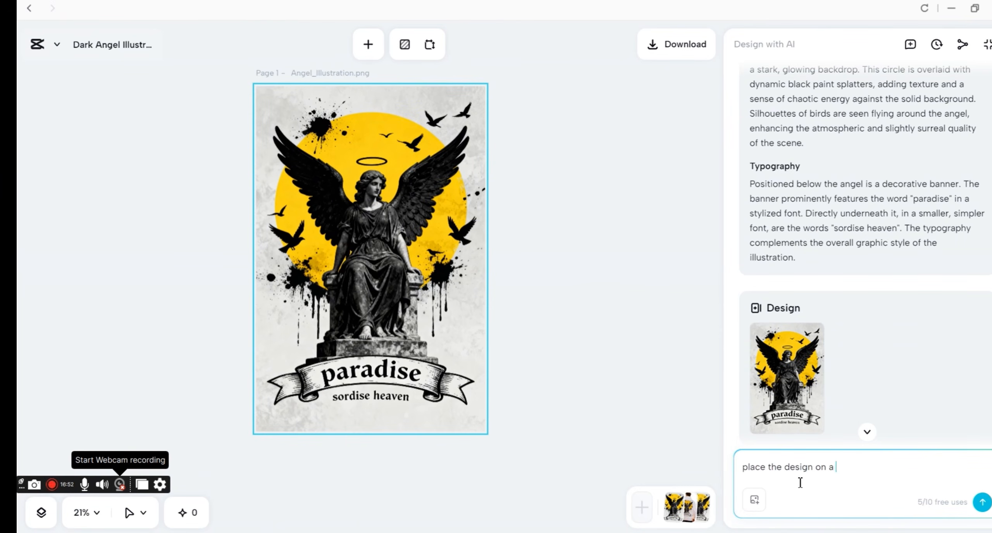
type(" white t-shirt")
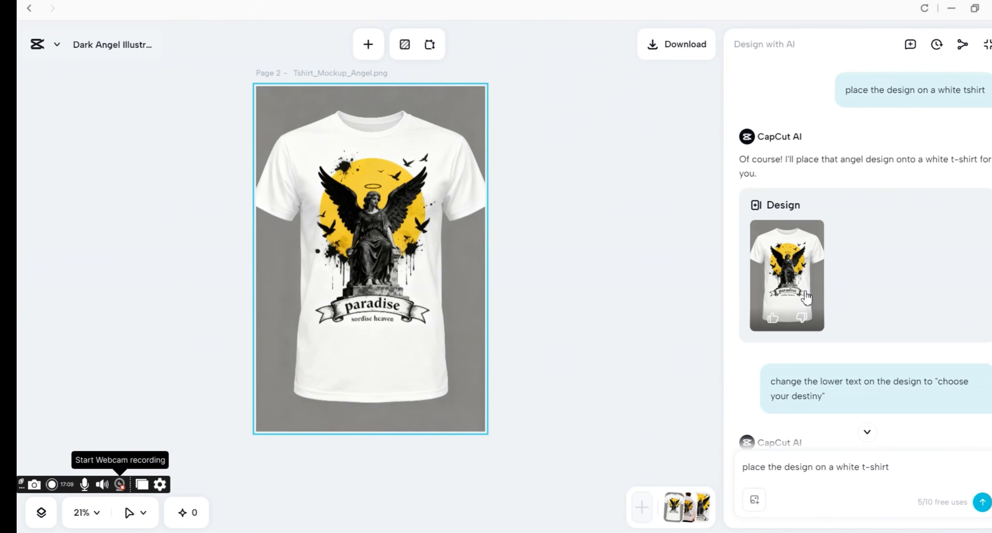
- Review the generated designs in the chat, including the white hoodie mockup and the "choose your destiny" illustration
scroll(966, 343, "up", 2)
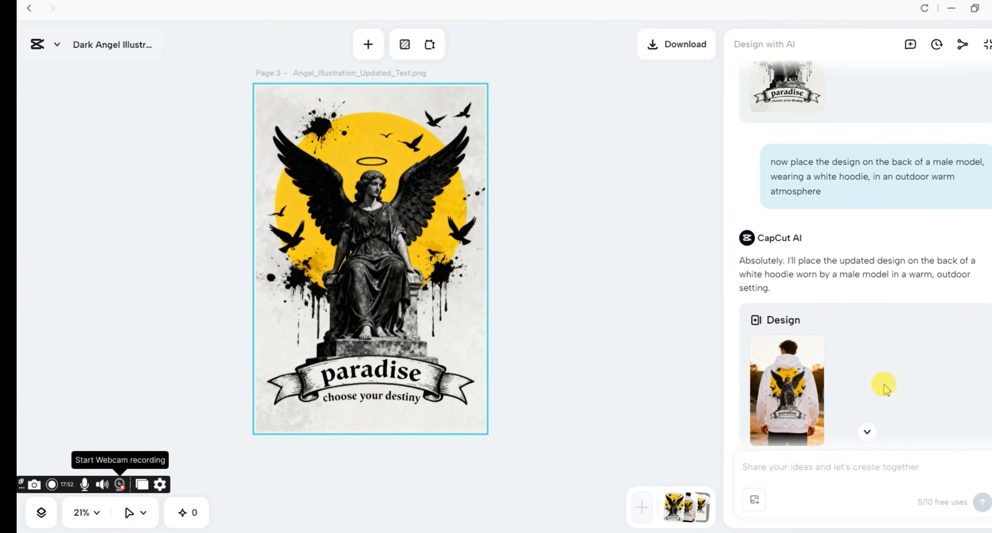
left_click(800, 378)
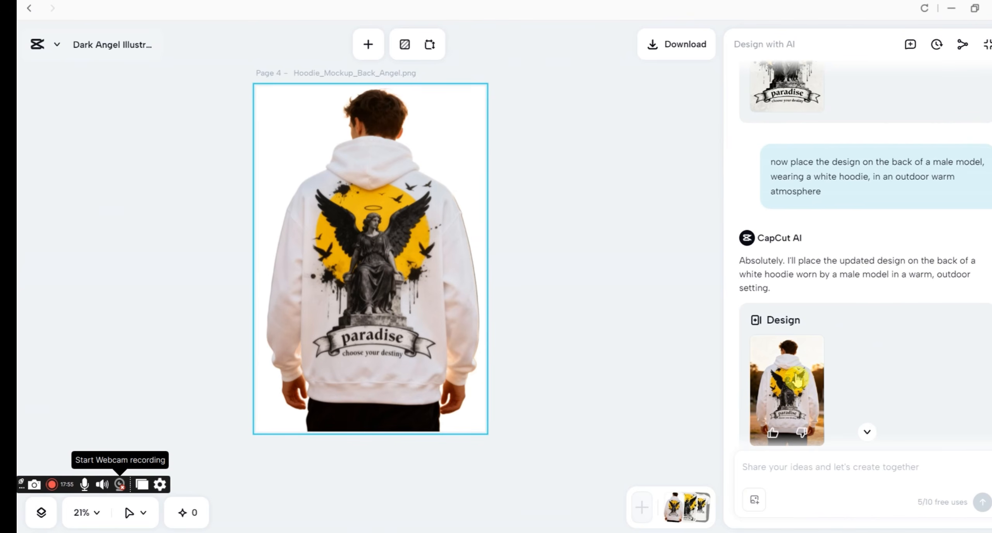
scroll(902, 337, "down", 2)
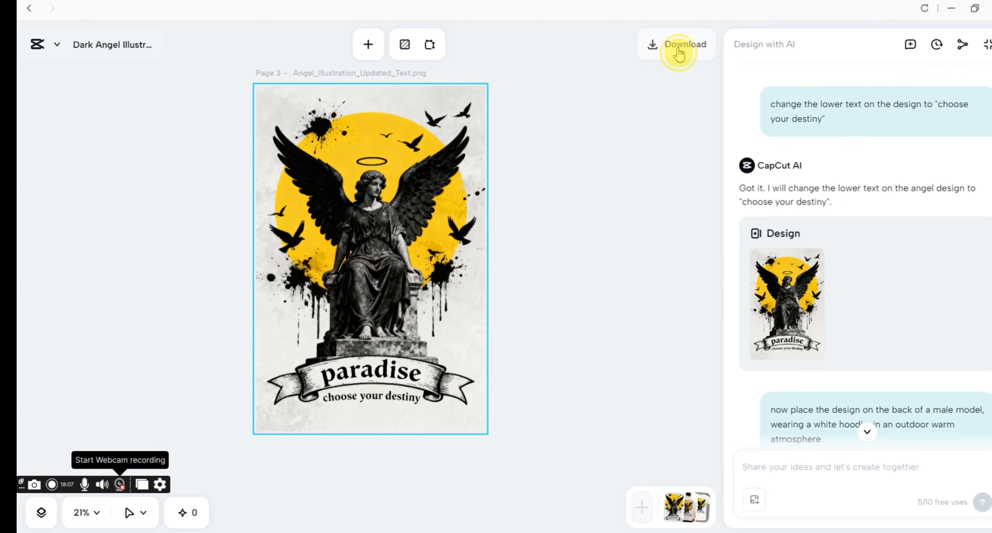
- Download the "choose your destiny" angel illustration and attach it from the Downloads folder to a new AI design prompt
left_click(676, 46)
left_click(549, 121)
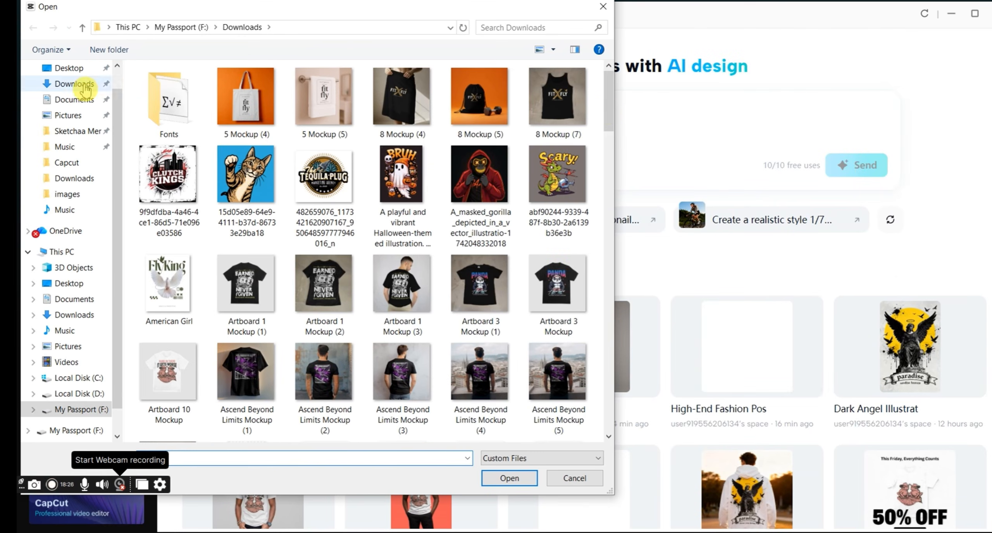
left_click(70, 84)
left_click(169, 129)
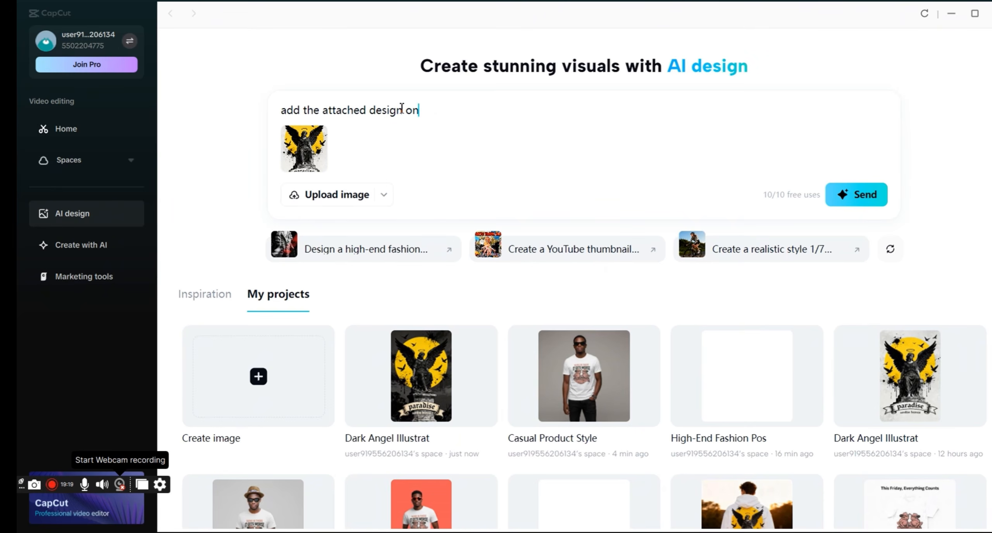
- Complete the prompt with "multiple products, including a white t-shirt, a white mug, on the back of a white hoodie, on a white block note" and send it
type("multiple ")
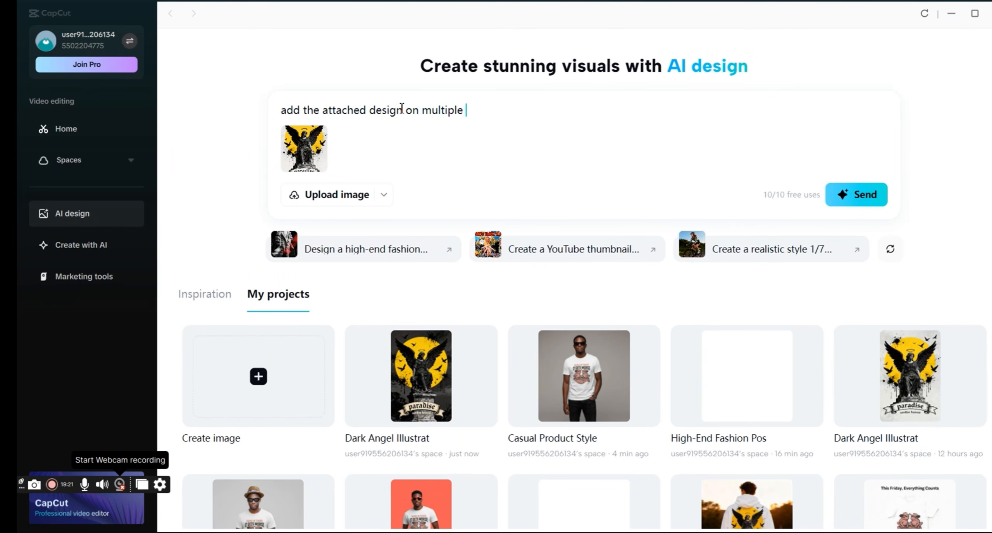
type("products, including a white t-shi")
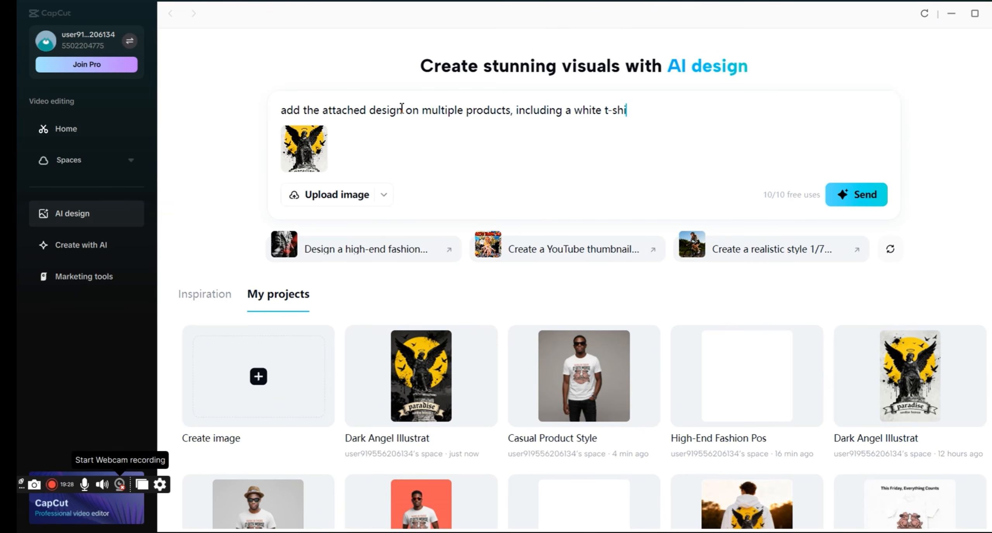
type("rt, a white mug, on the back of a white hoodie,")
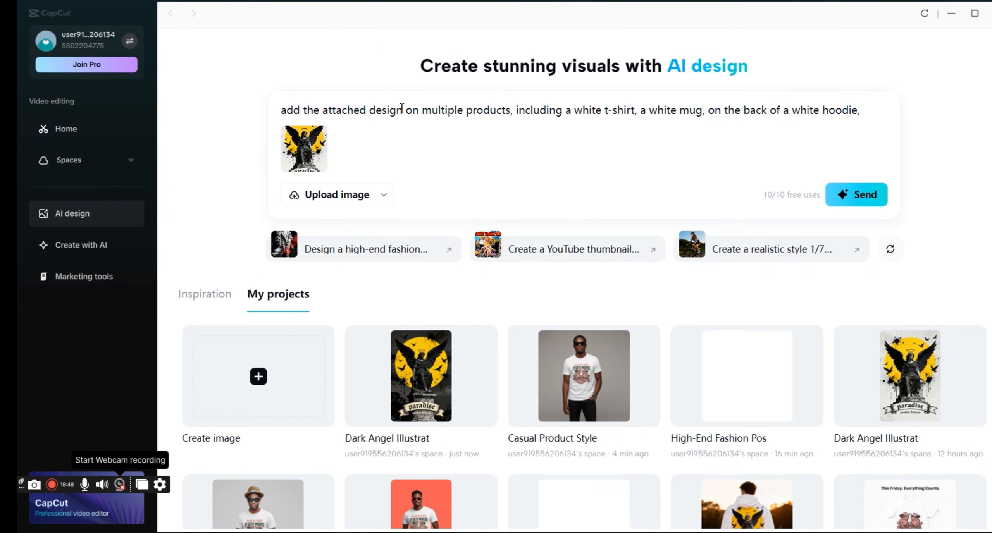
type(" on a whit")
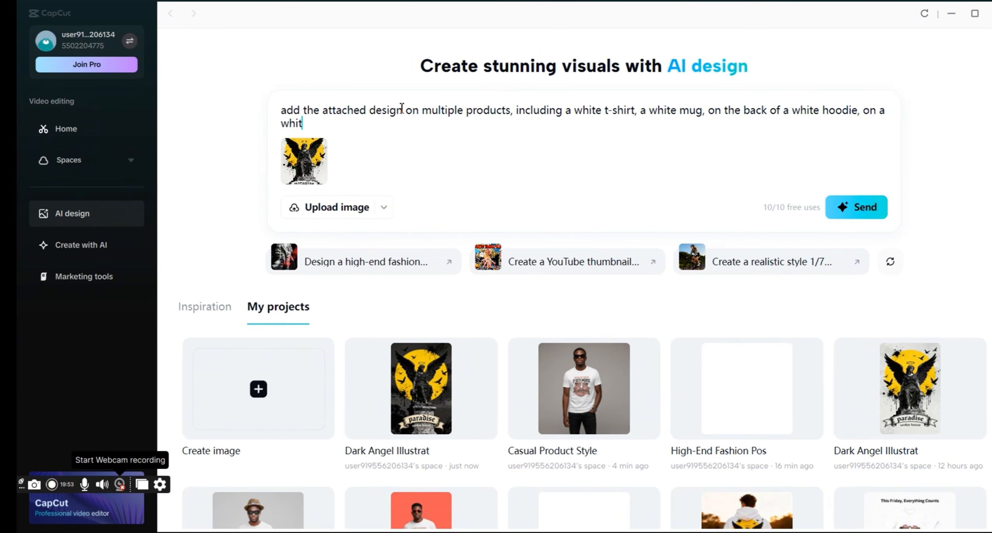
type("e block note")
left_click(847, 209)
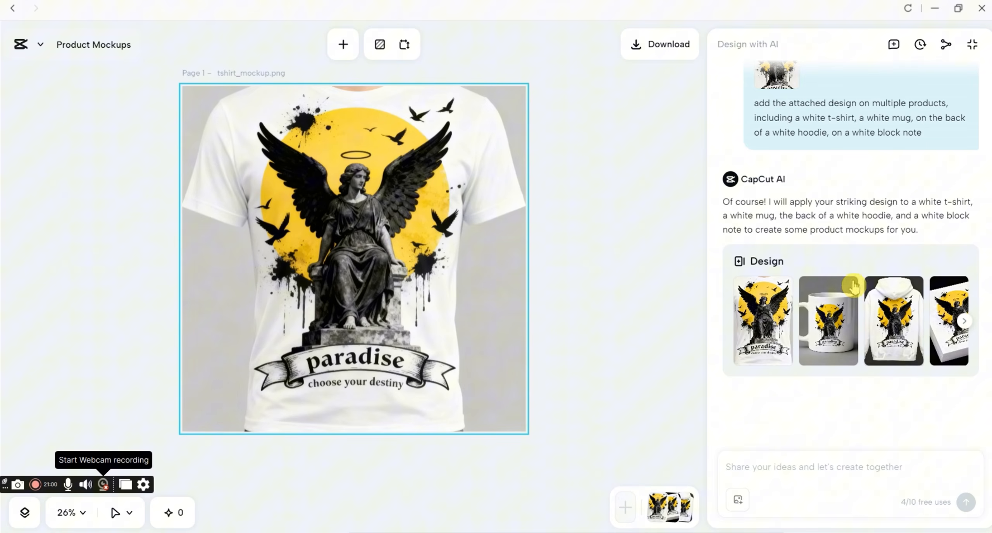
- Review the generated mug, hoodie and block note mockups one after another
left_click(837, 310)
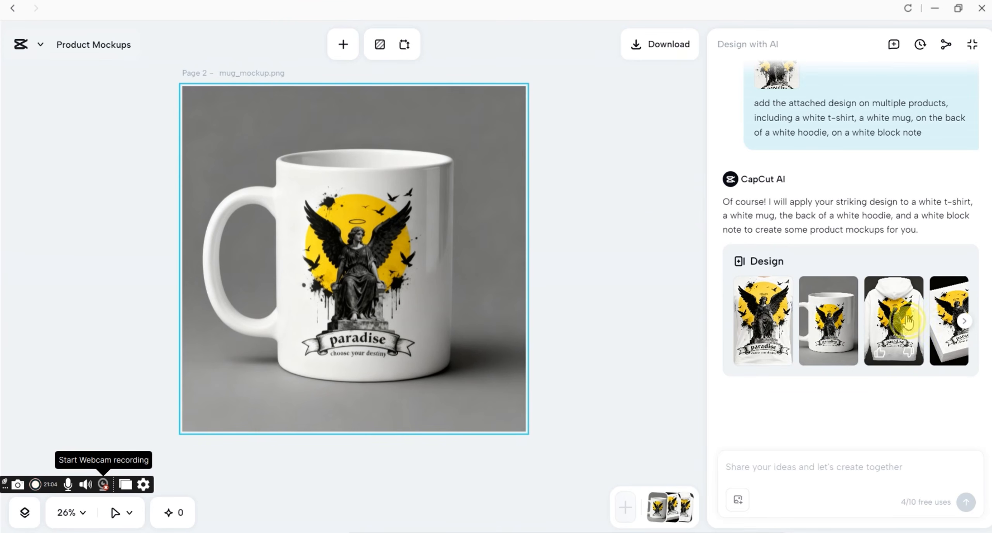
left_click(907, 321)
left_click(946, 321)
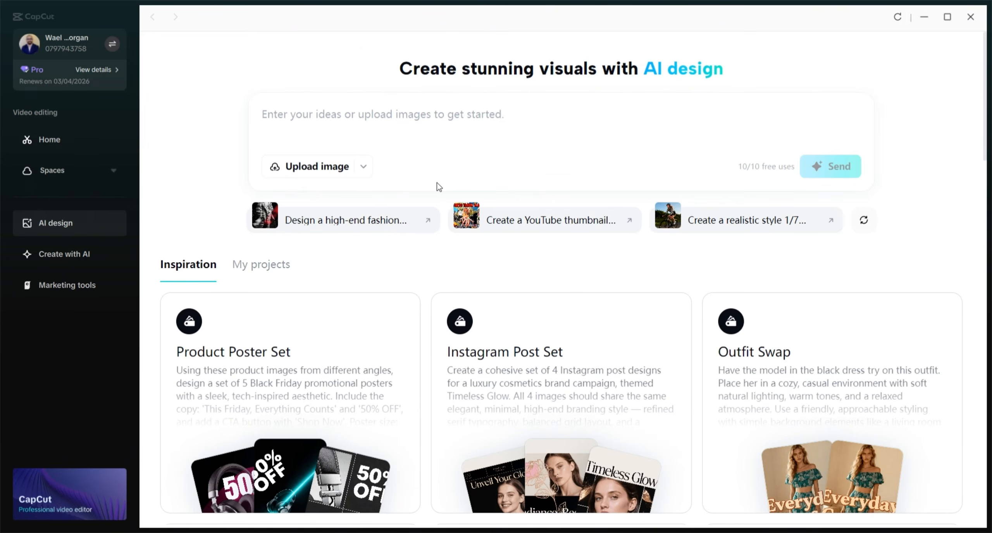
- Attach the white hoodie image from this device and insert "using the attached design" after "brand campaign" in the Instagram post prompt
left_click(365, 169)
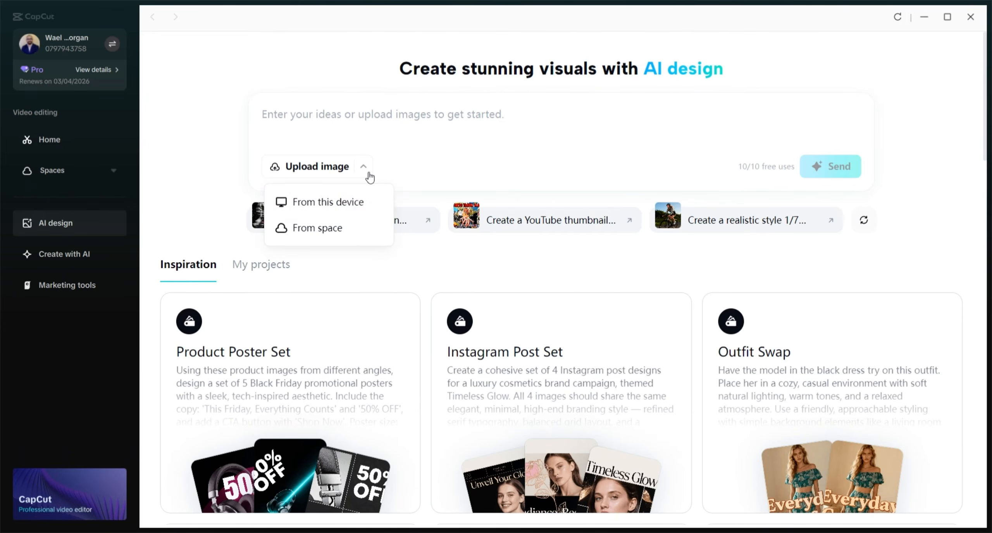
left_click(341, 203)
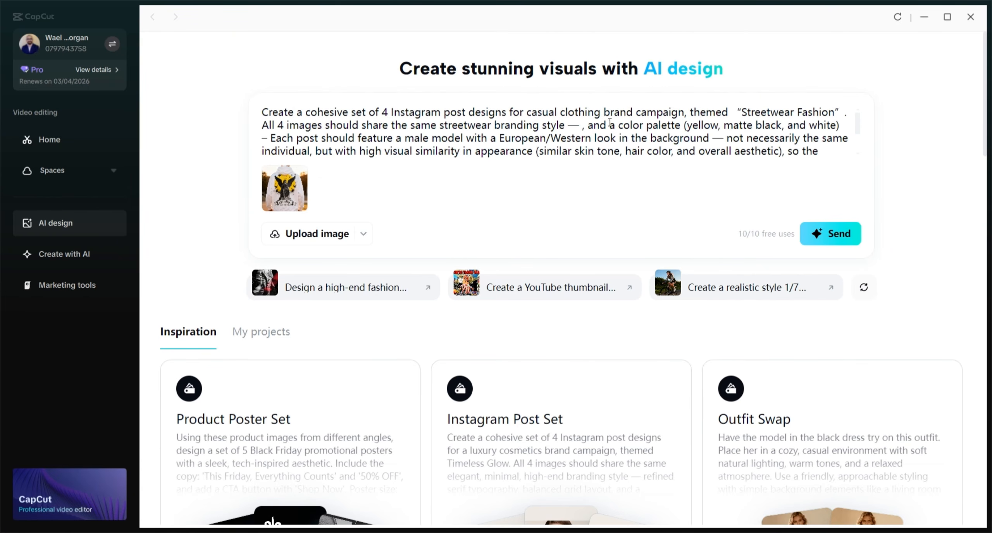
type("using the a")
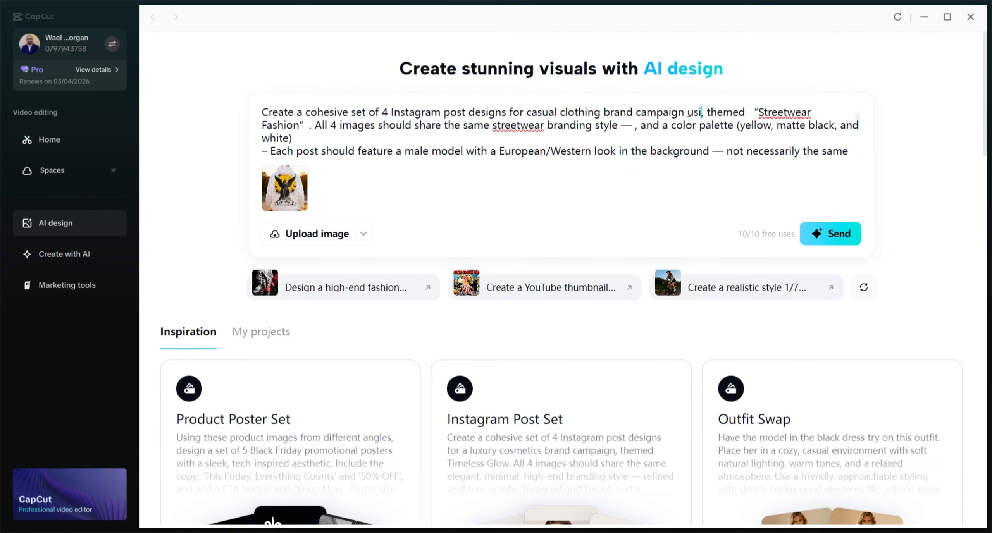
type("ttached desi")
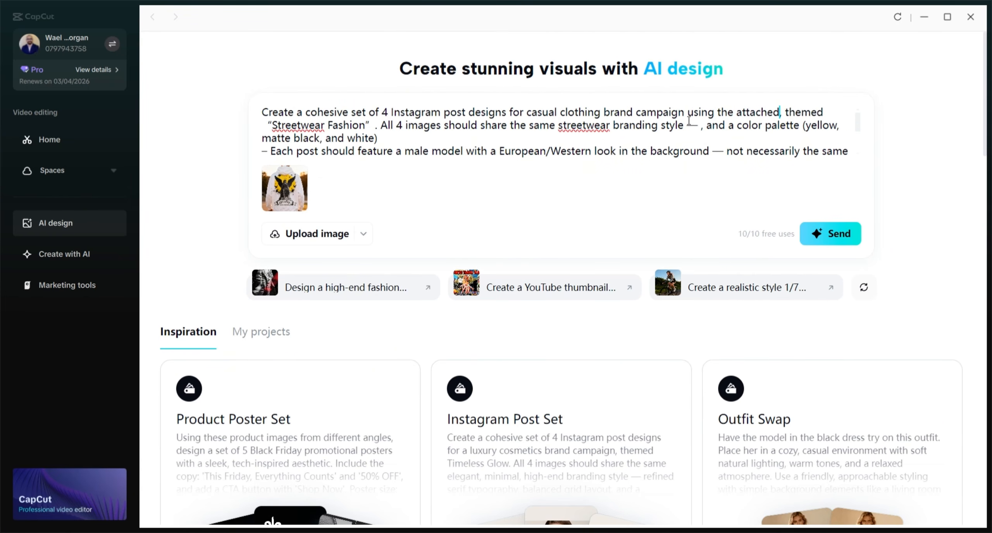
type("gn")
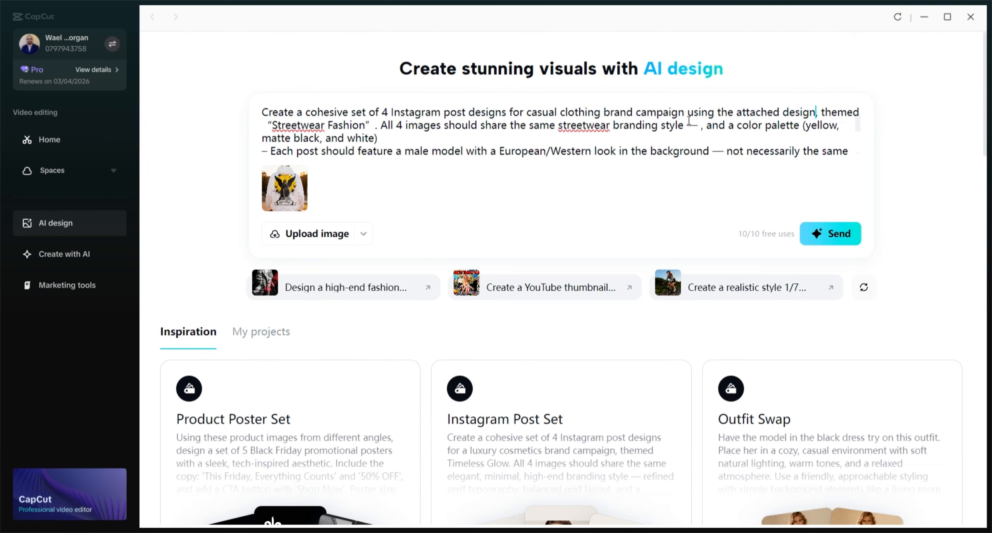
- Add the closing line "make sure to keep the exact attached design in all images" to the Instagram post prompt
scroll(649, 149, "down", 5)
scroll(632, 149, "up", 3)
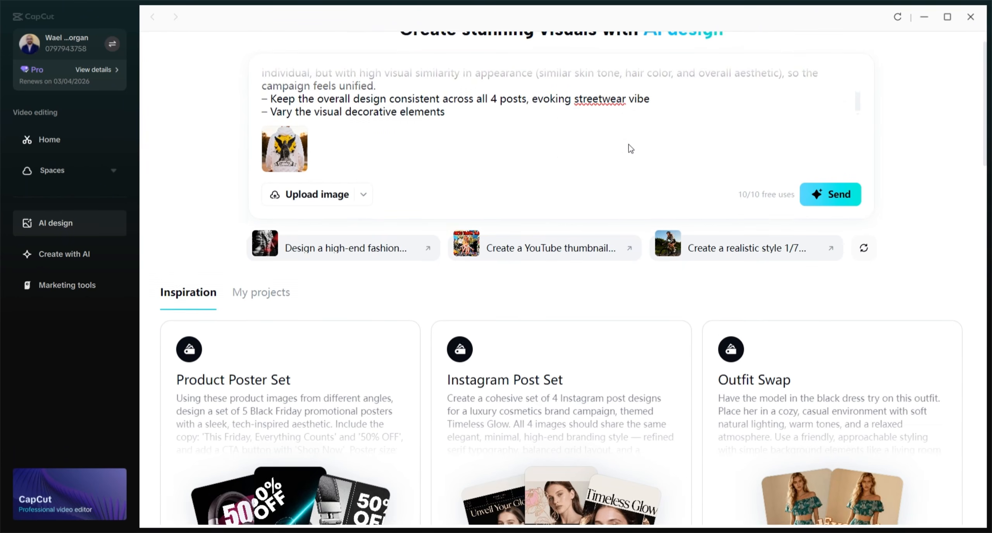
key("Return")
type("make sure to keep the exact at")
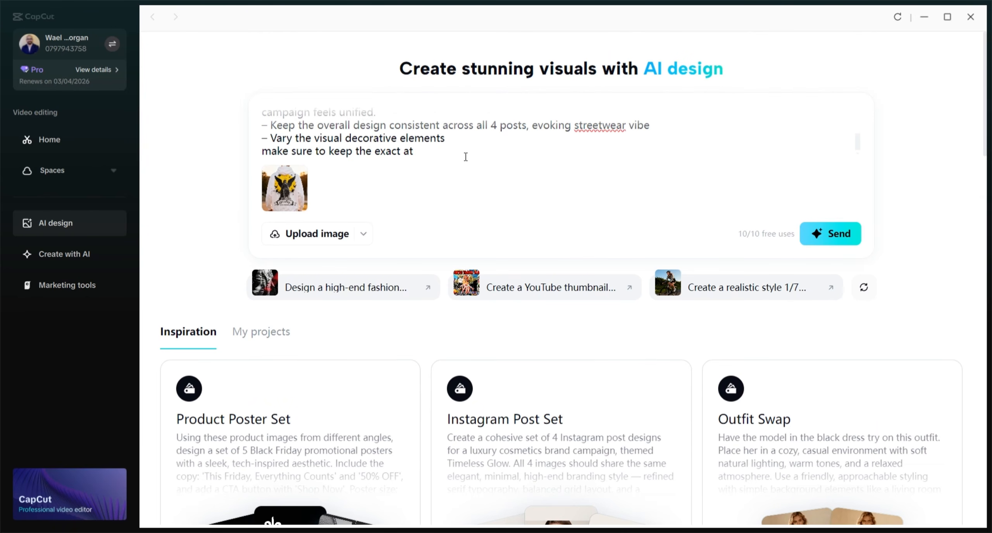
type("tatached design in all images")
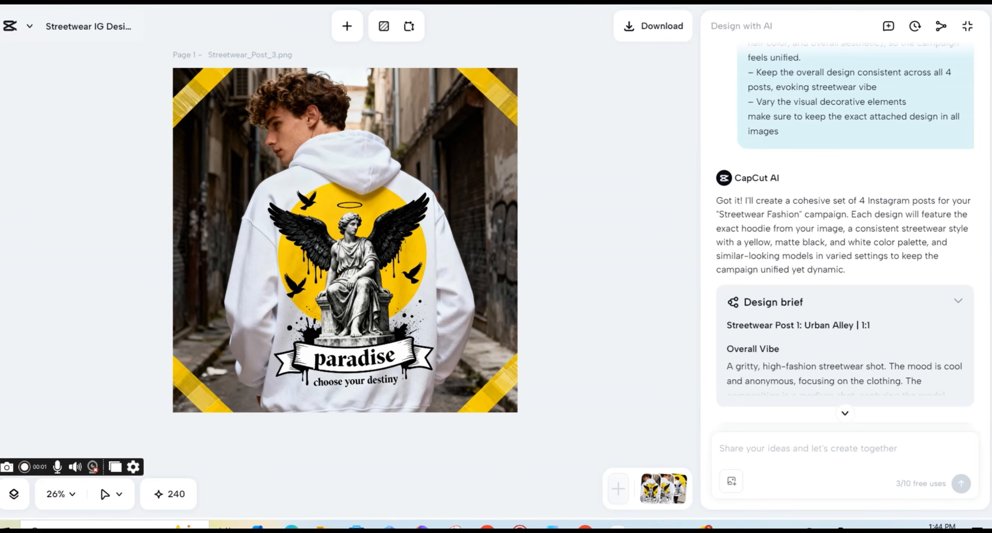
- Expand the design brief and read the vibe, pose, background and decorative elements described for the four streetwear posts
scroll(966, 235, "down", 2)
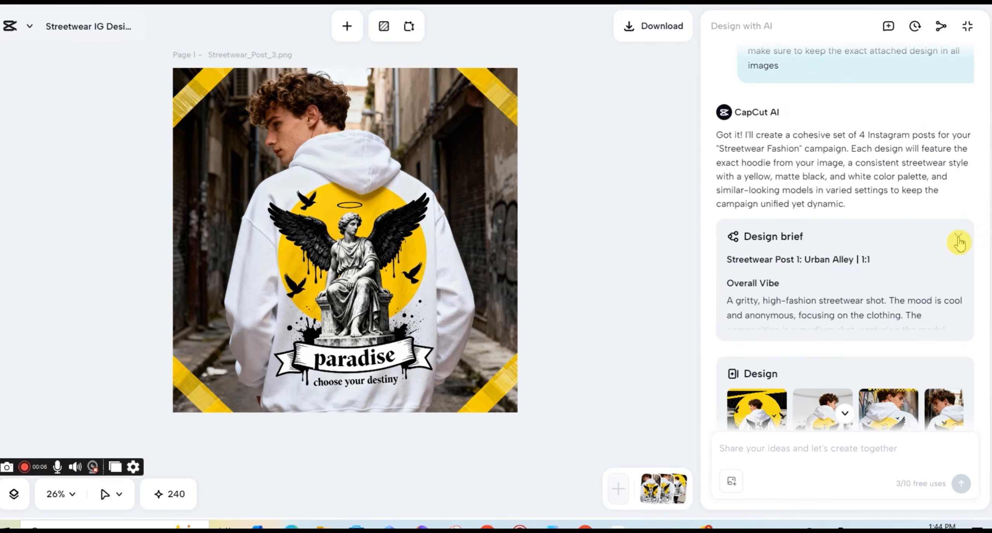
left_click(959, 241)
scroll(960, 244, "down", 3)
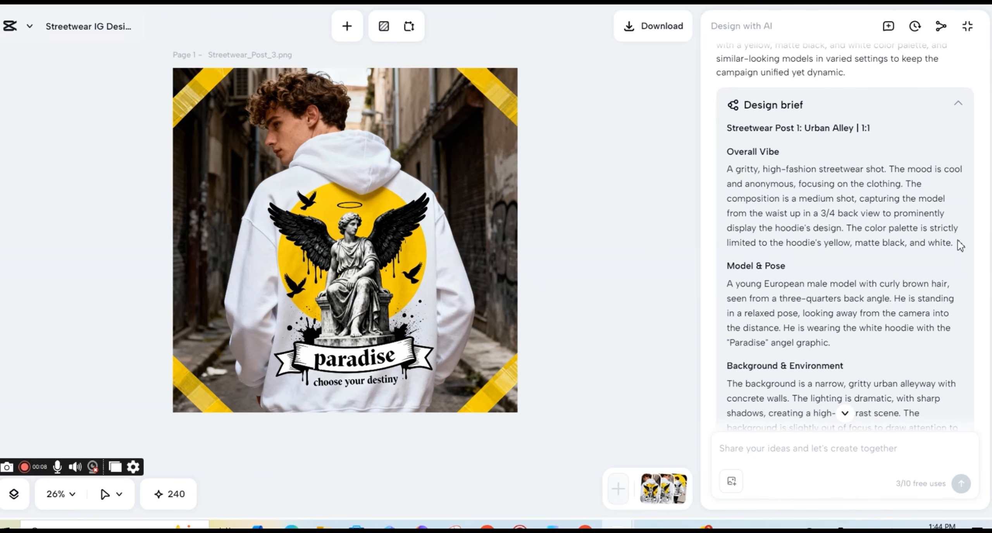
scroll(958, 241, "down", 5)
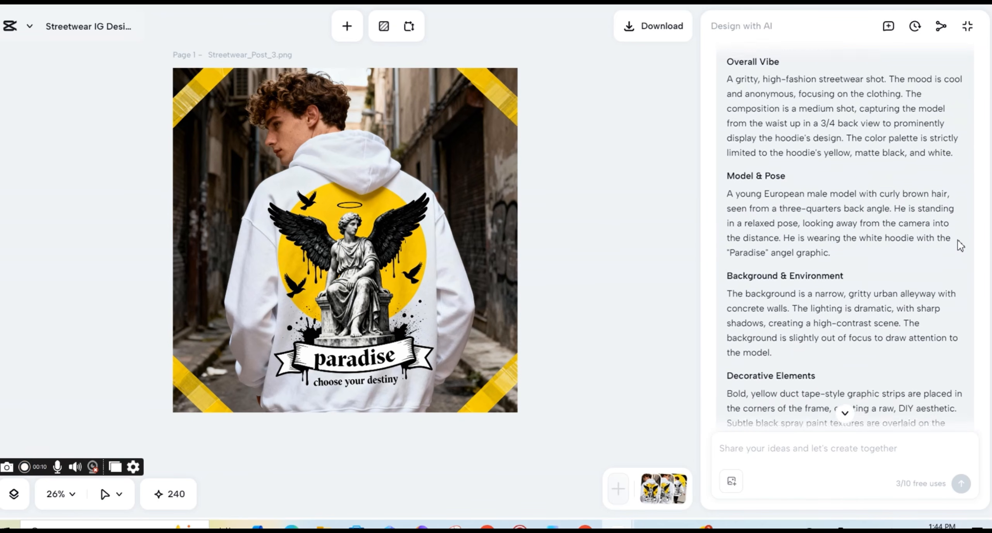
scroll(958, 240, "down", 4)
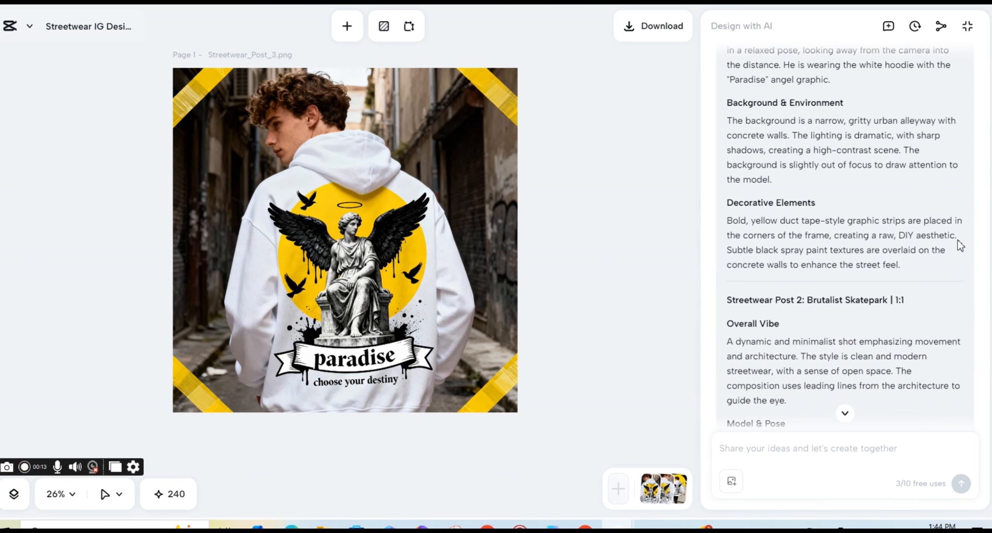
scroll(958, 242, "down", 4)
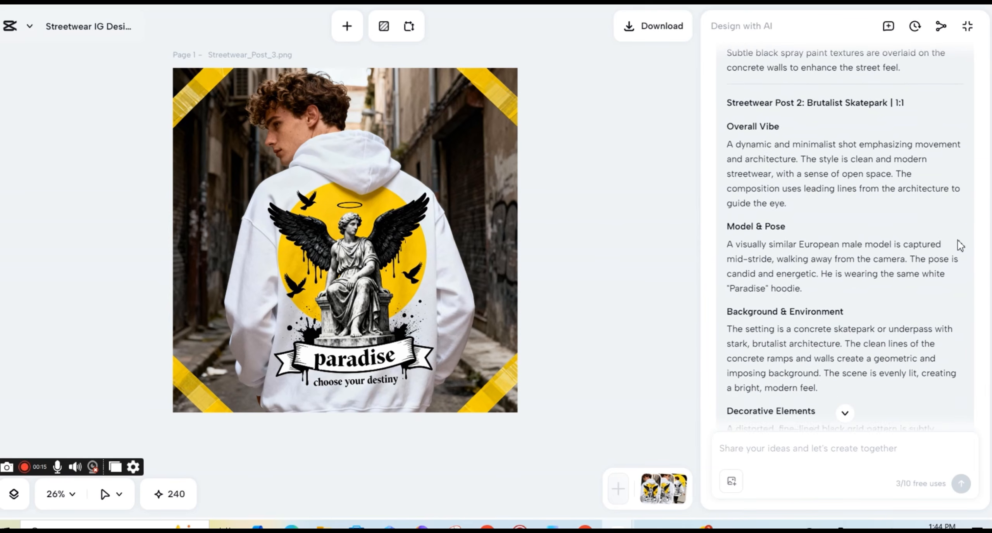
scroll(958, 240, "down", 8)
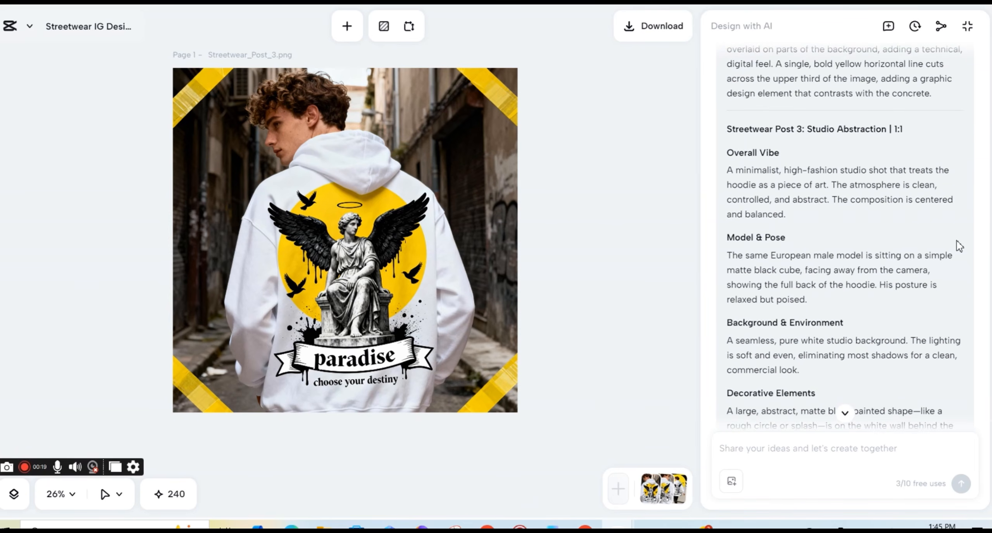
scroll(957, 241, "down", 7)
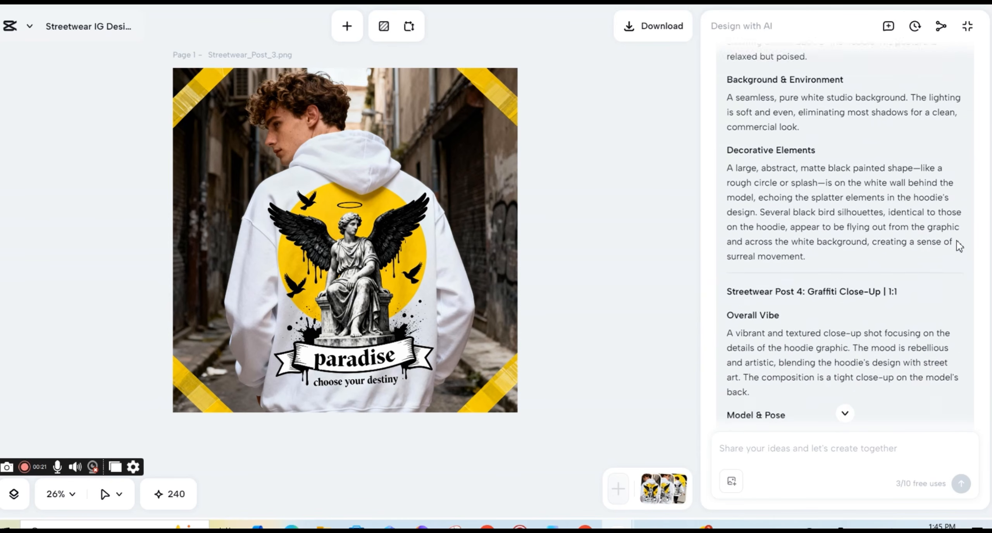
scroll(957, 241, "down", 10)
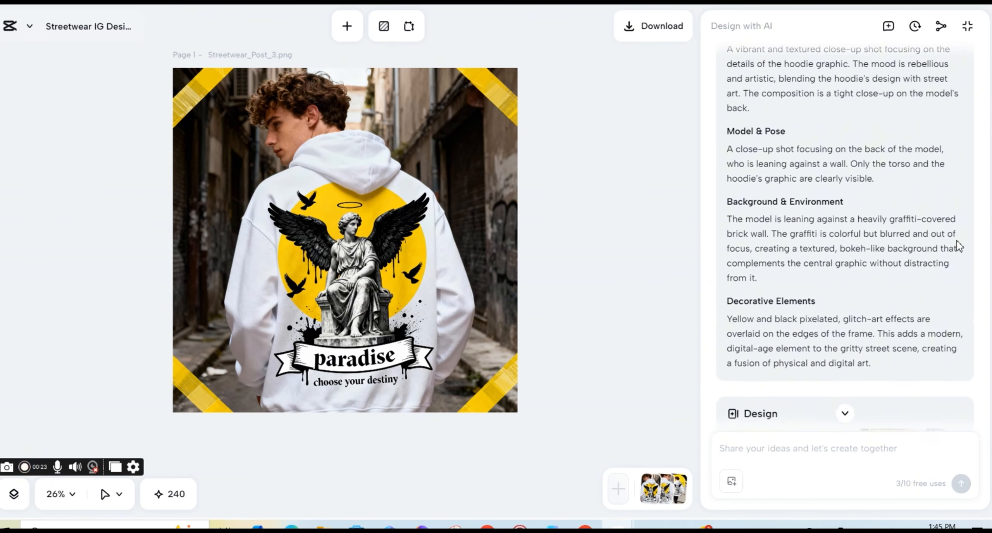
- Review the generated skatepark, studio, graffiti and urban alley streetwear posts on the canvas
left_click(769, 338)
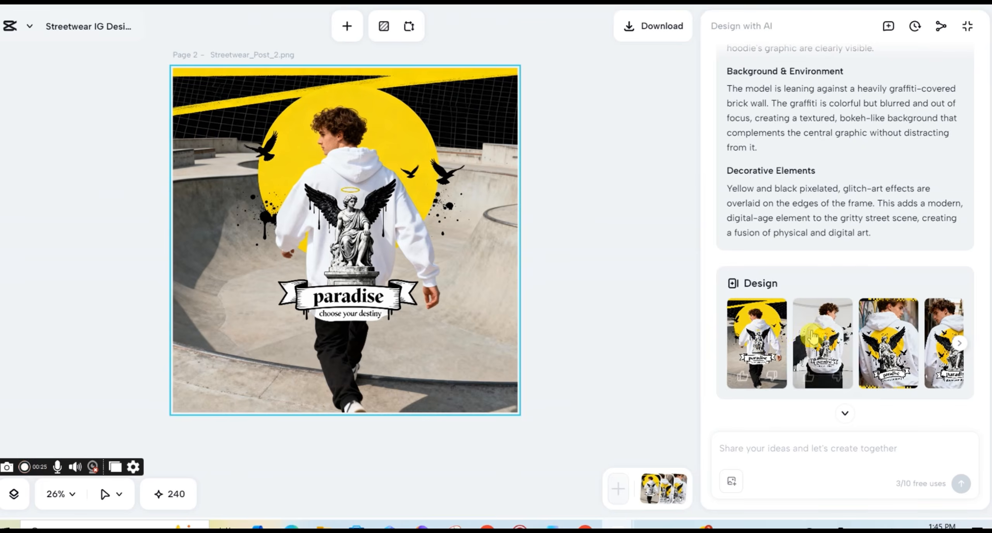
left_click(825, 338)
left_click(884, 340)
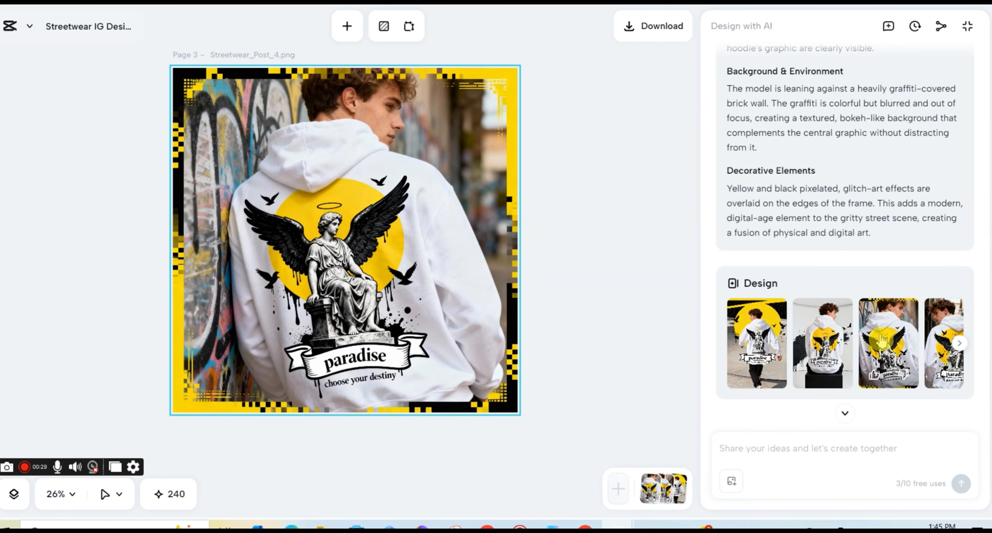
left_click(934, 345)
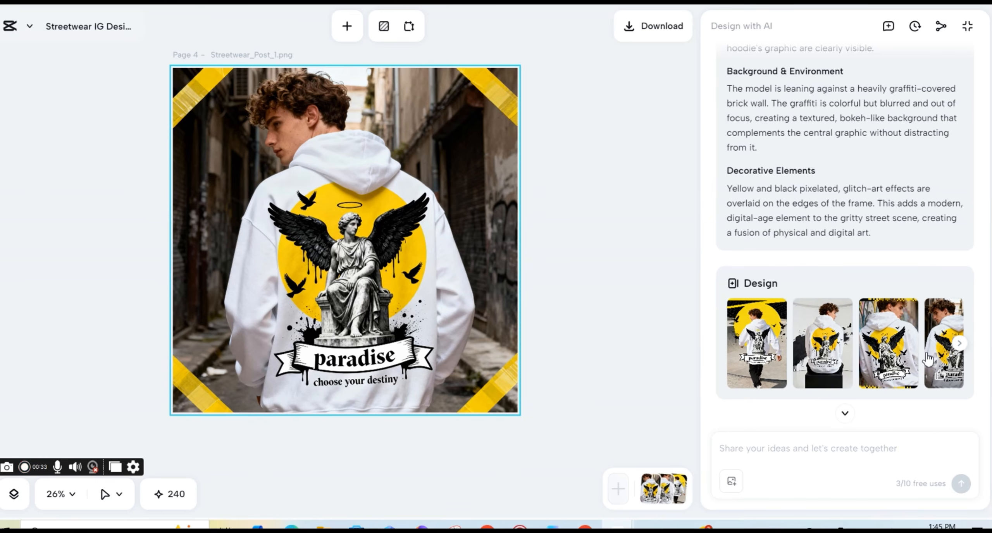
left_click(905, 361)
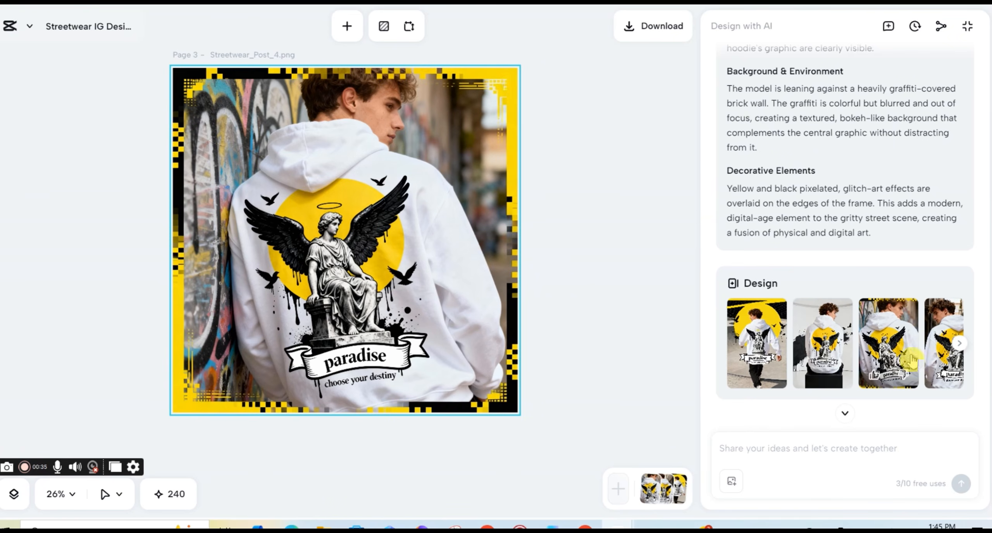
- Download the studio streetwear post and the urban alley streetwear post
left_click(823, 349)
left_click(655, 26)
left_click(582, 103)
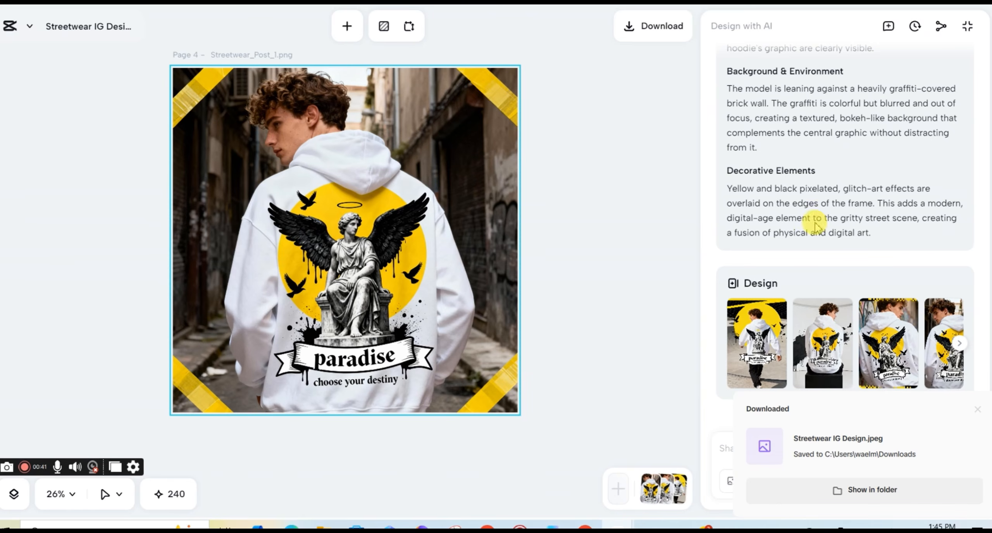
left_click(656, 26)
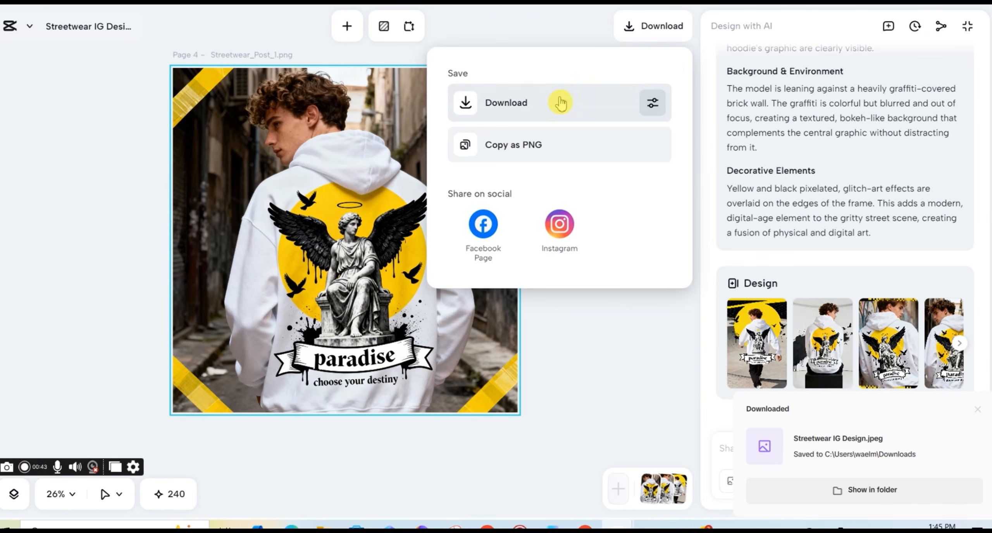
left_click(525, 101)
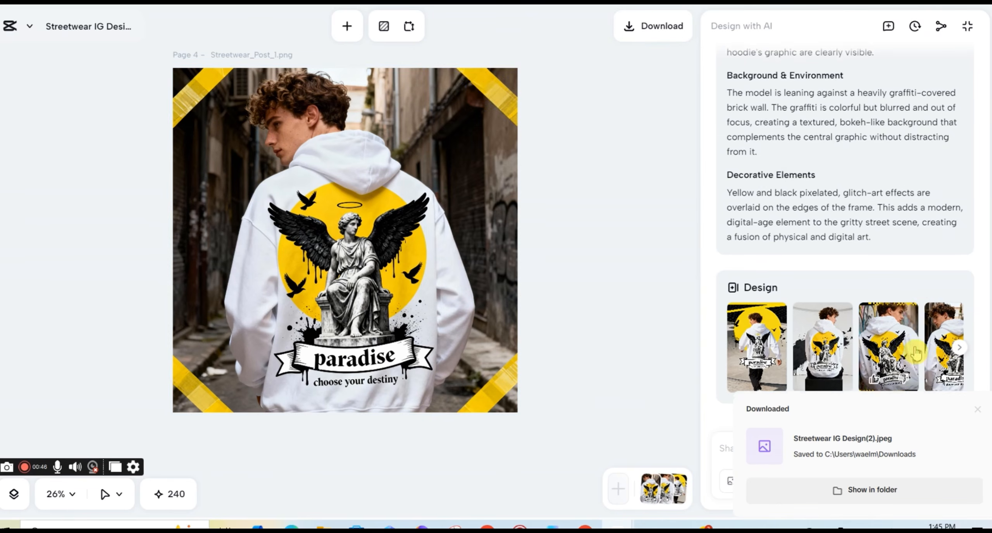
- Return to the collapsed design brief, expand it and read the section on the urban alley post
scroll(934, 322, "up", 6)
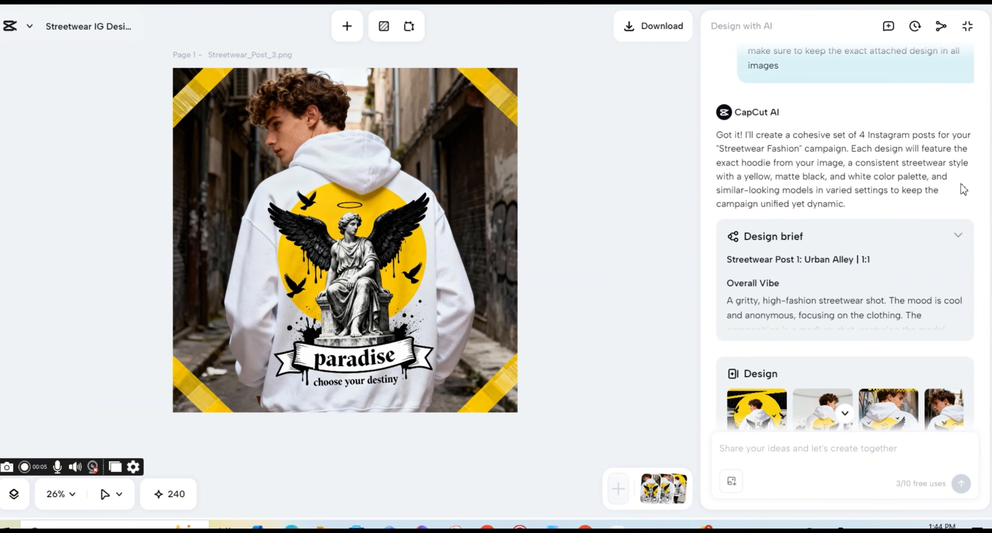
left_click(959, 236)
scroll(959, 243, "down", 3)
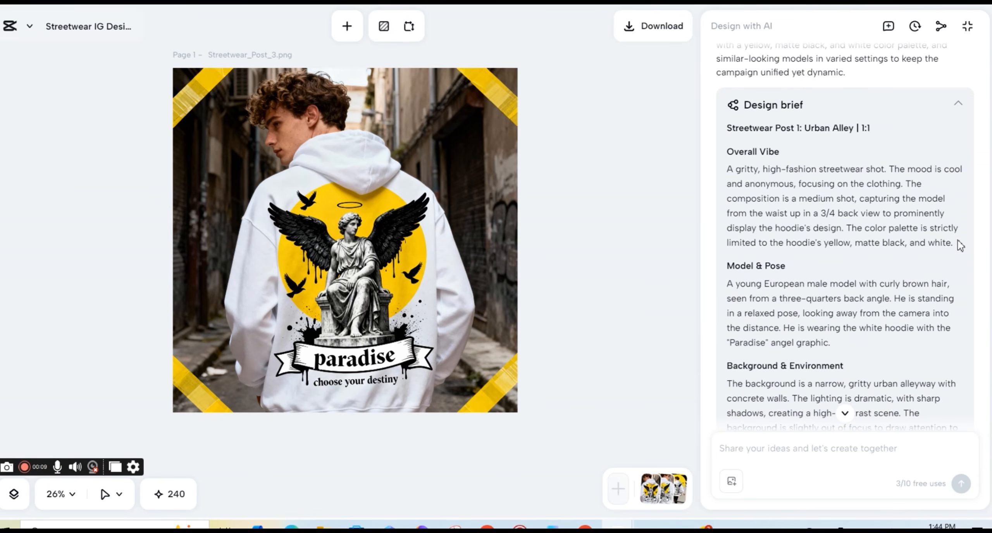
scroll(960, 245, "down", 2)
scroll(960, 245, "down", 2)
scroll(959, 242, "down", 4)
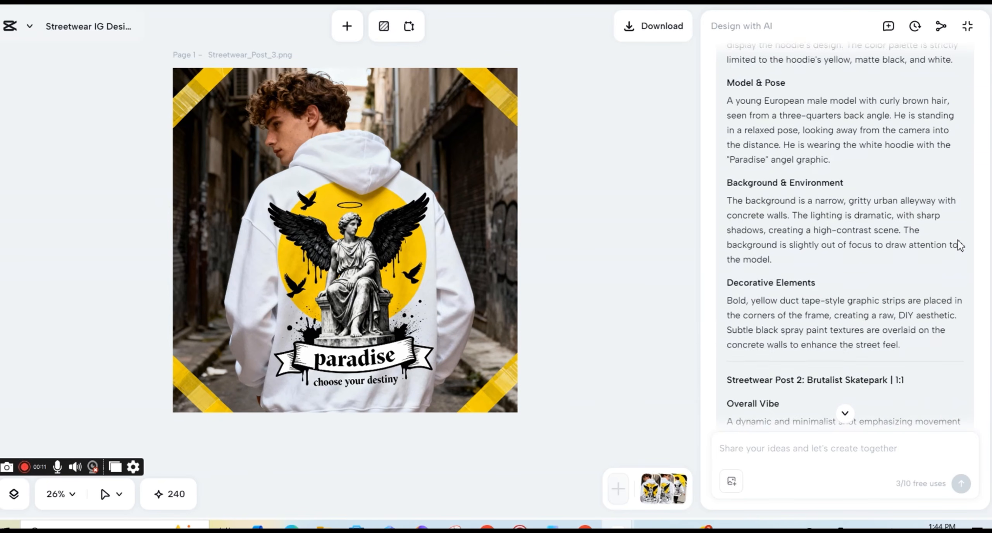
- Read the remaining design brief sections for the skatepark, studio abstraction and graffiti close-up streetwear posts
scroll(959, 244, "down", 2)
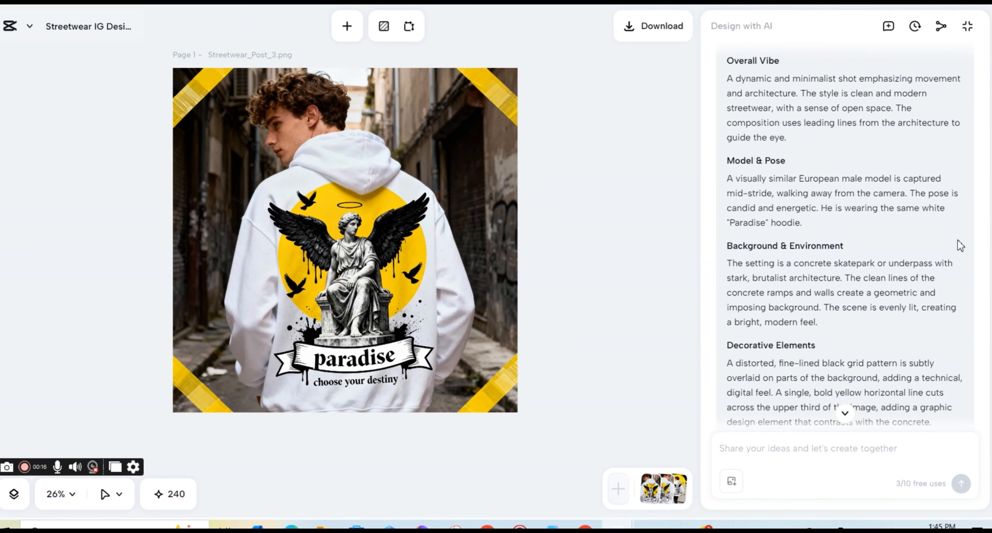
scroll(960, 245, "down", 6)
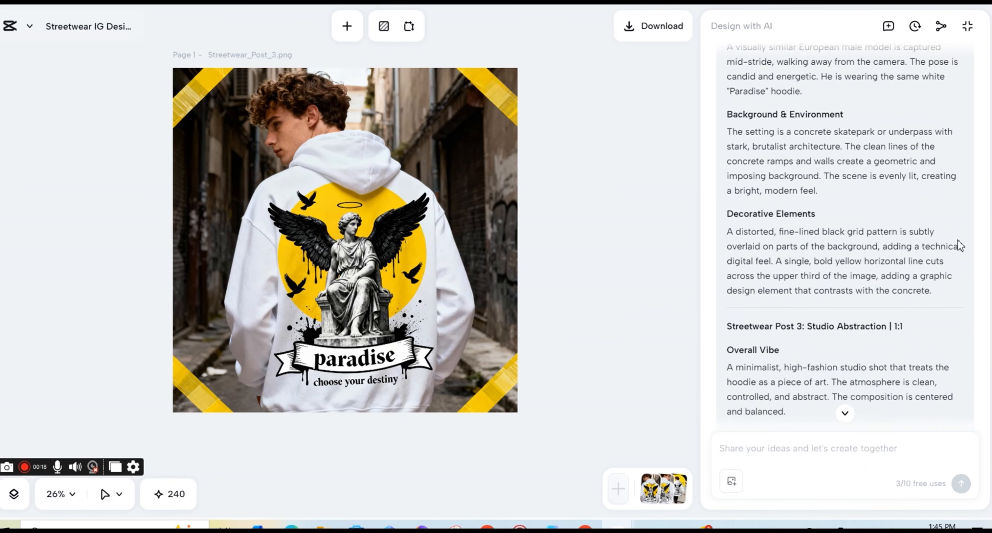
scroll(958, 245, "down", 4)
scroll(958, 245, "down", 6)
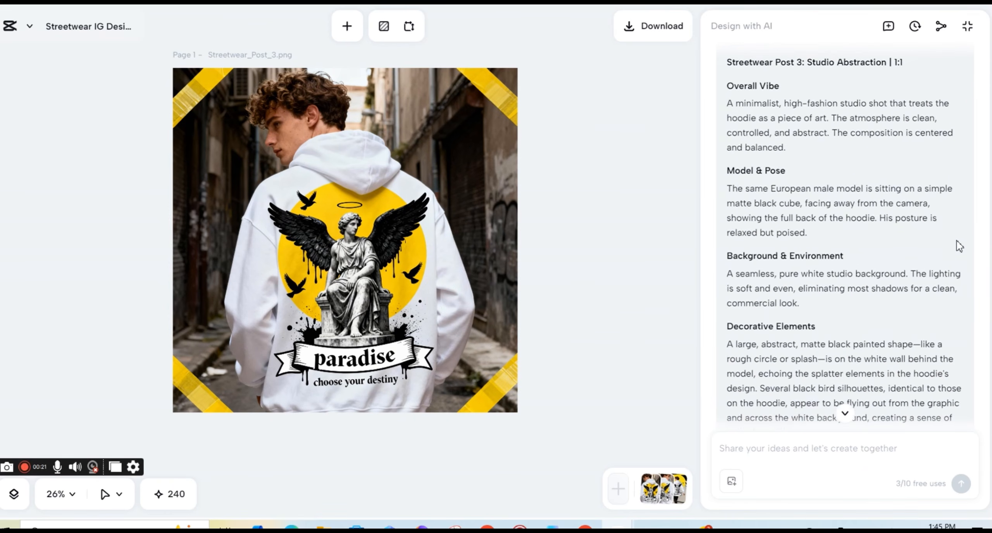
scroll(958, 245, "down", 9)
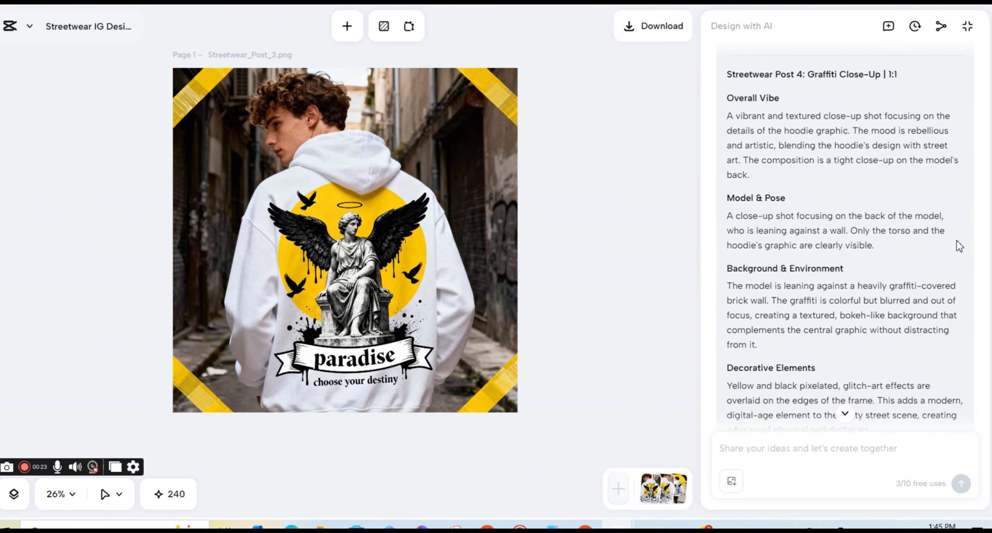
scroll(958, 245, "down", 3)
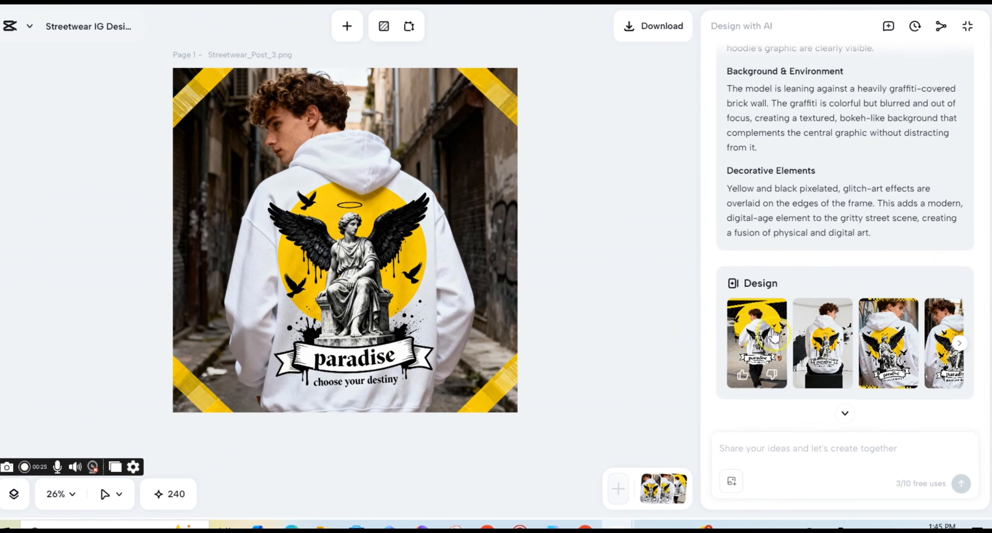
- View the generated studio post and the graffiti close-up post on the canvas from the design results
left_click(801, 334)
left_click(826, 339)
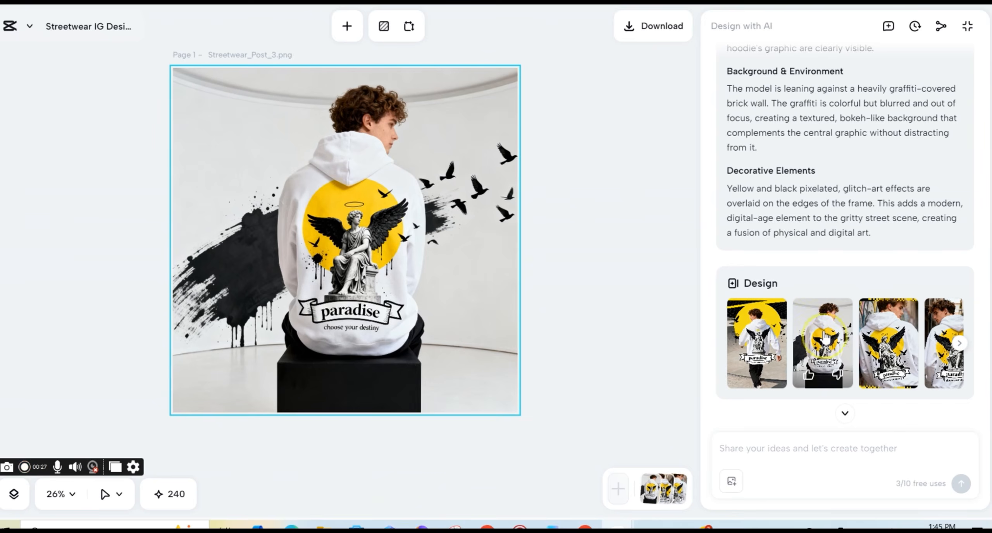
left_click(889, 341)
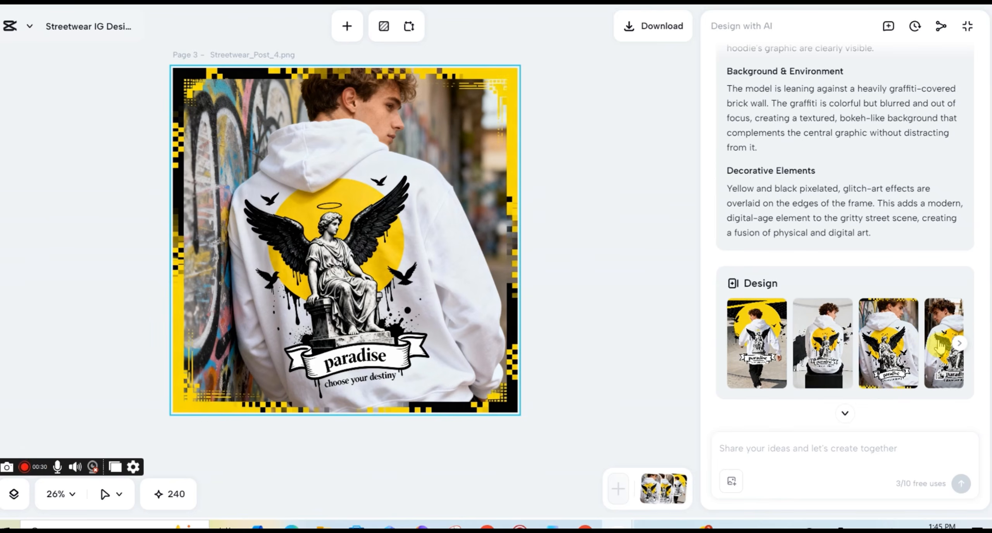